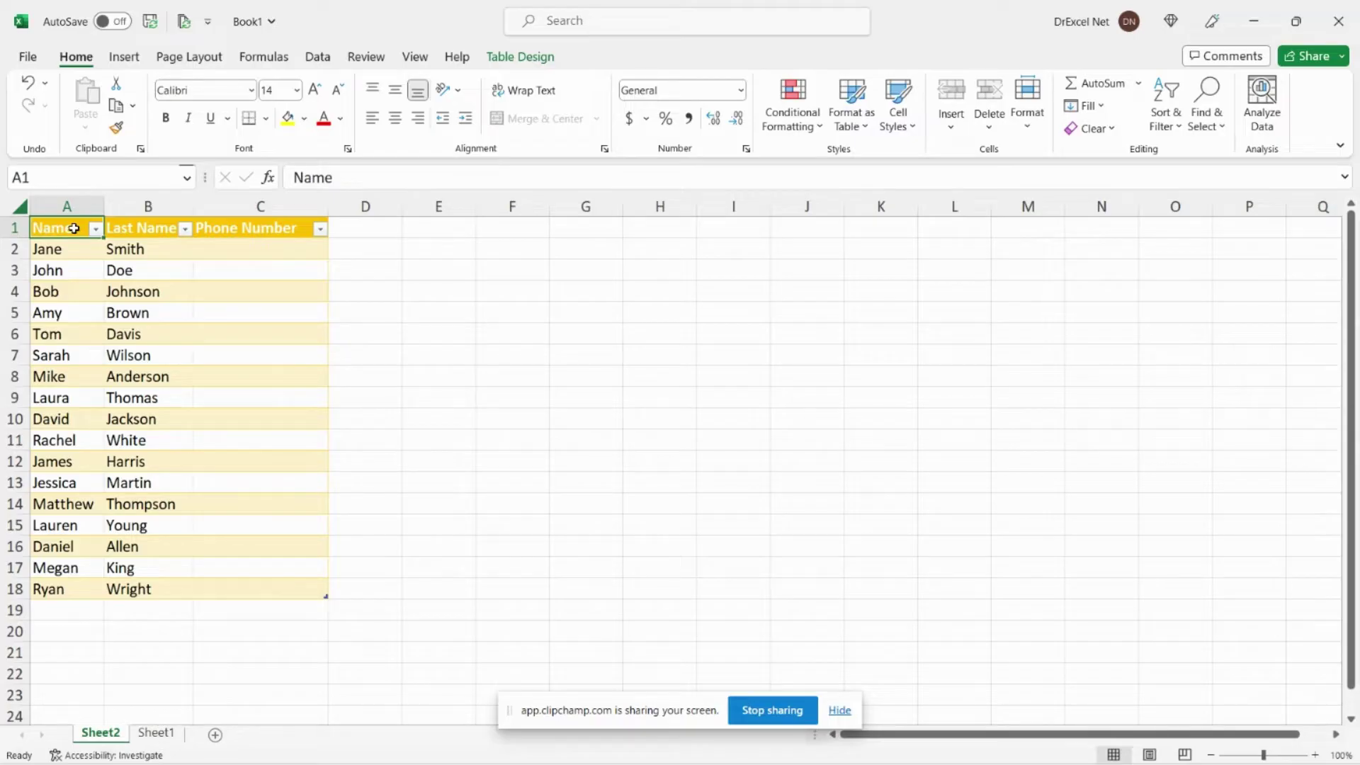
# Step: Mark duplicate first names in Sheet1's column A with light red fill, then return to Sheet2
pyautogui.moveTo(243, 249); pyautogui.dragTo(270, 582)
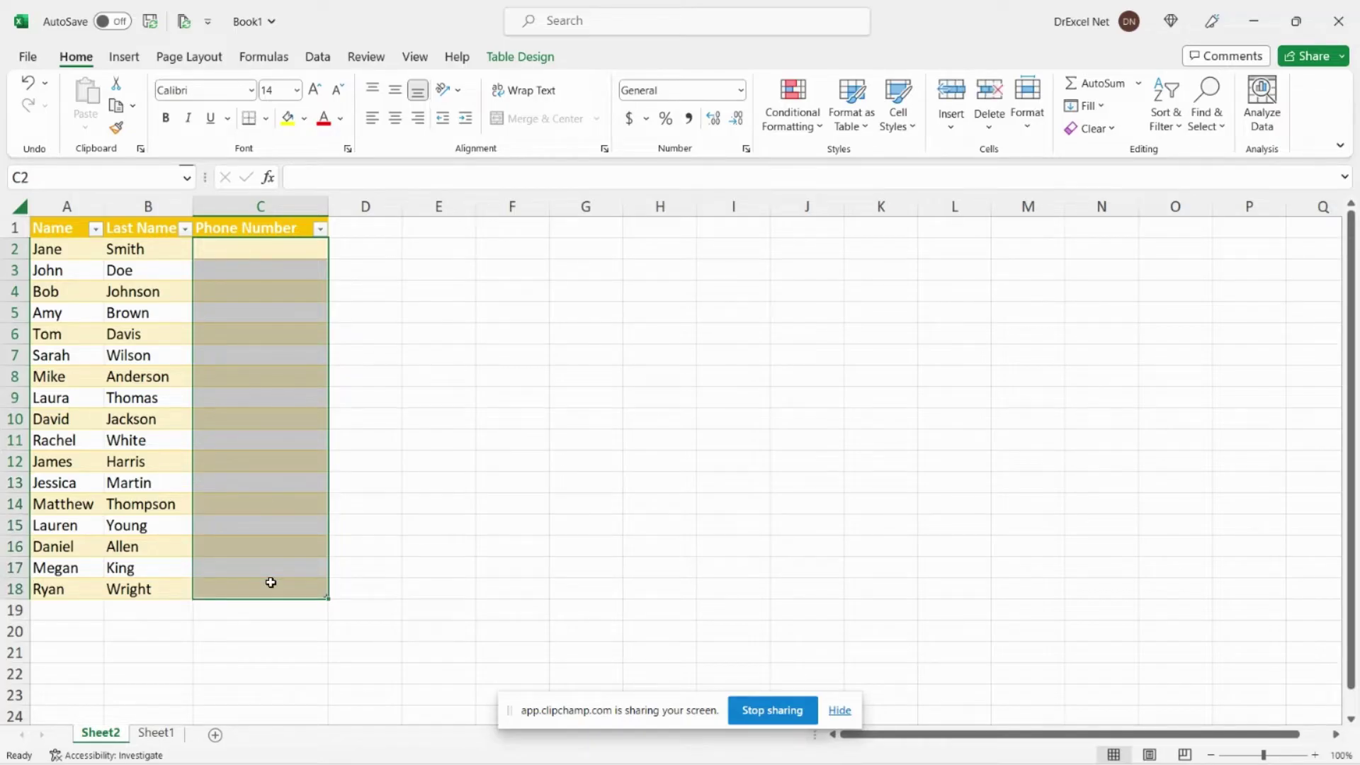
pyautogui.click(158, 733)
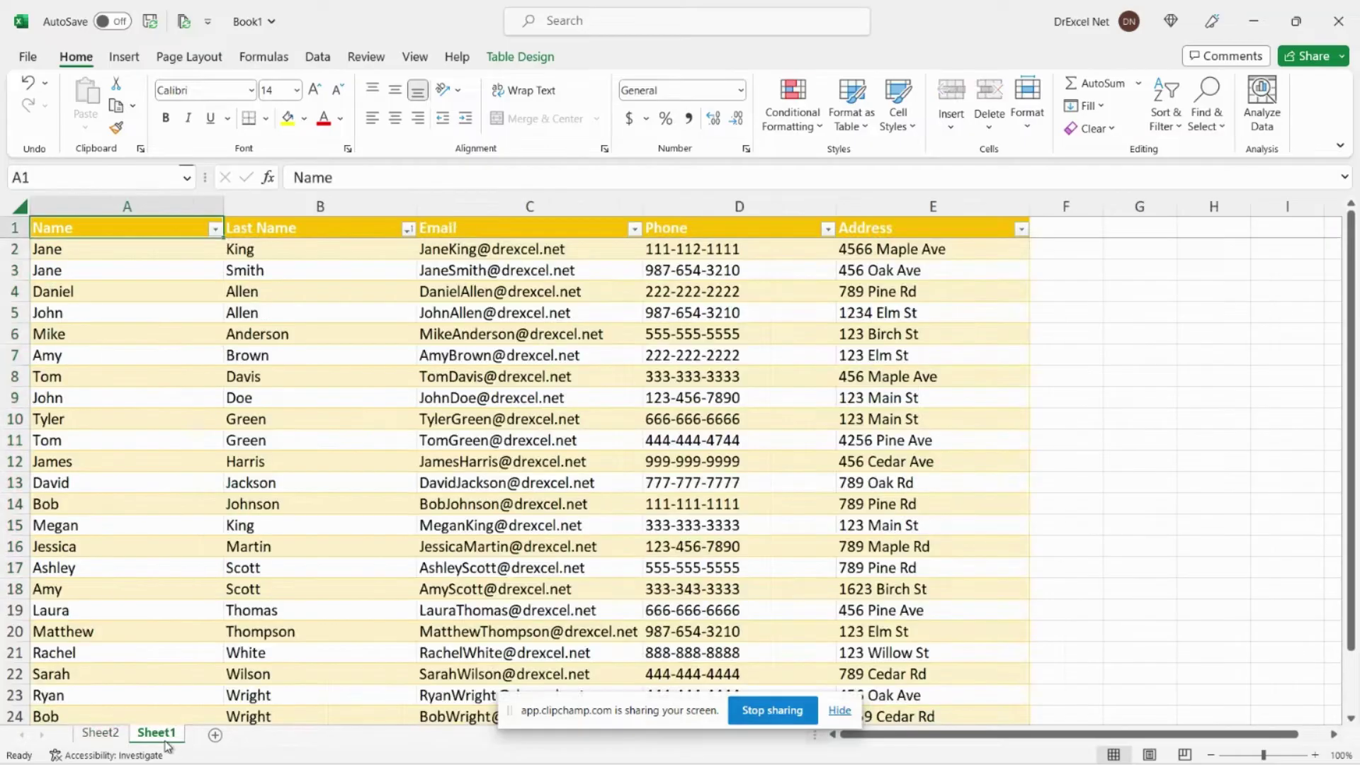
pyautogui.click(134, 206)
pyautogui.click(810, 128)
pyautogui.moveTo(850, 164)
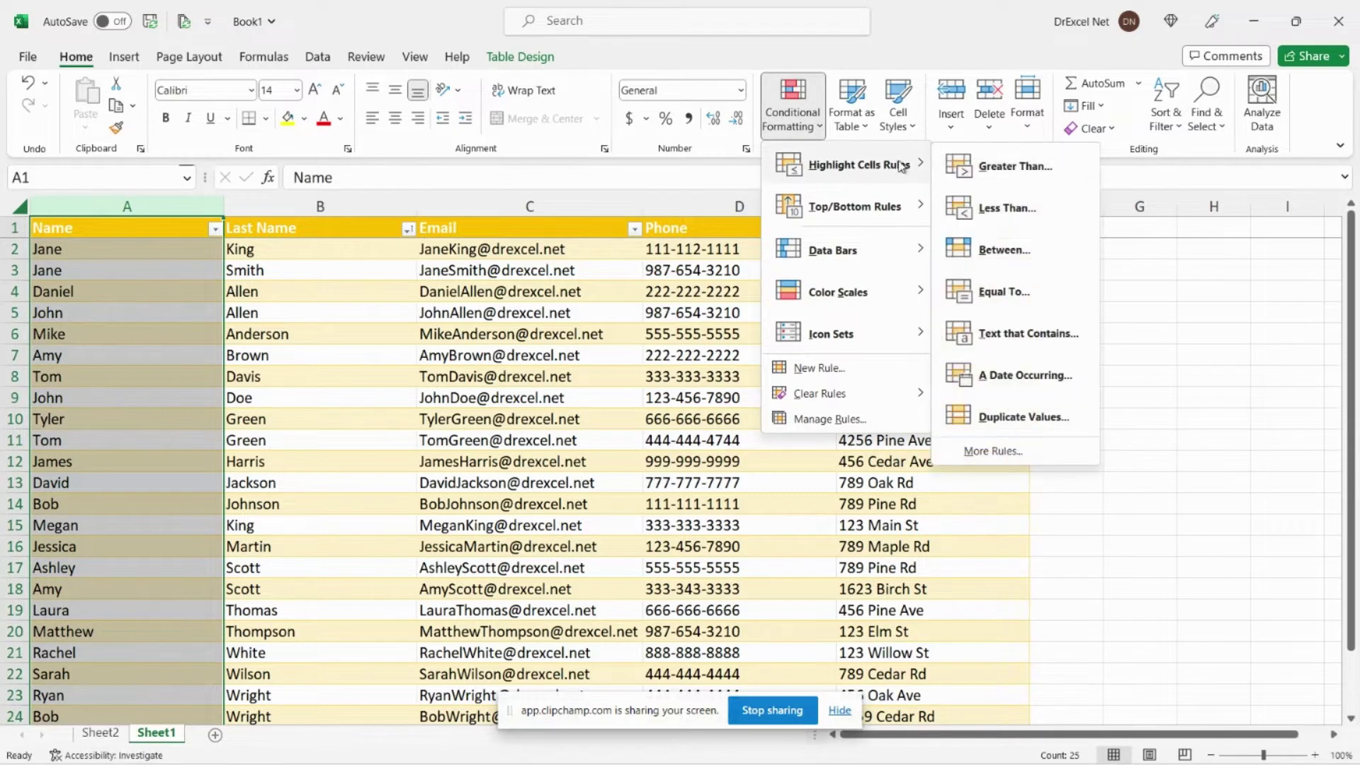
pyautogui.click(1000, 413)
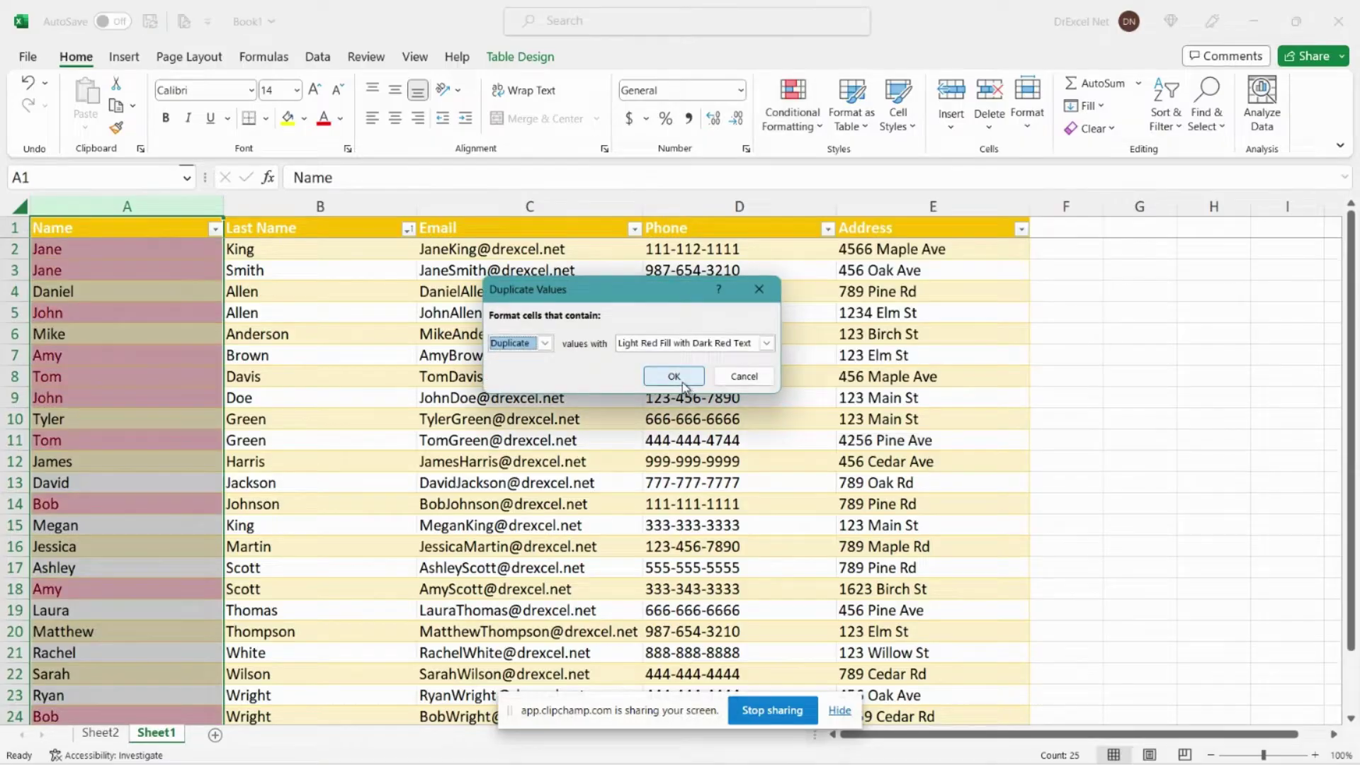
pyautogui.click(681, 376)
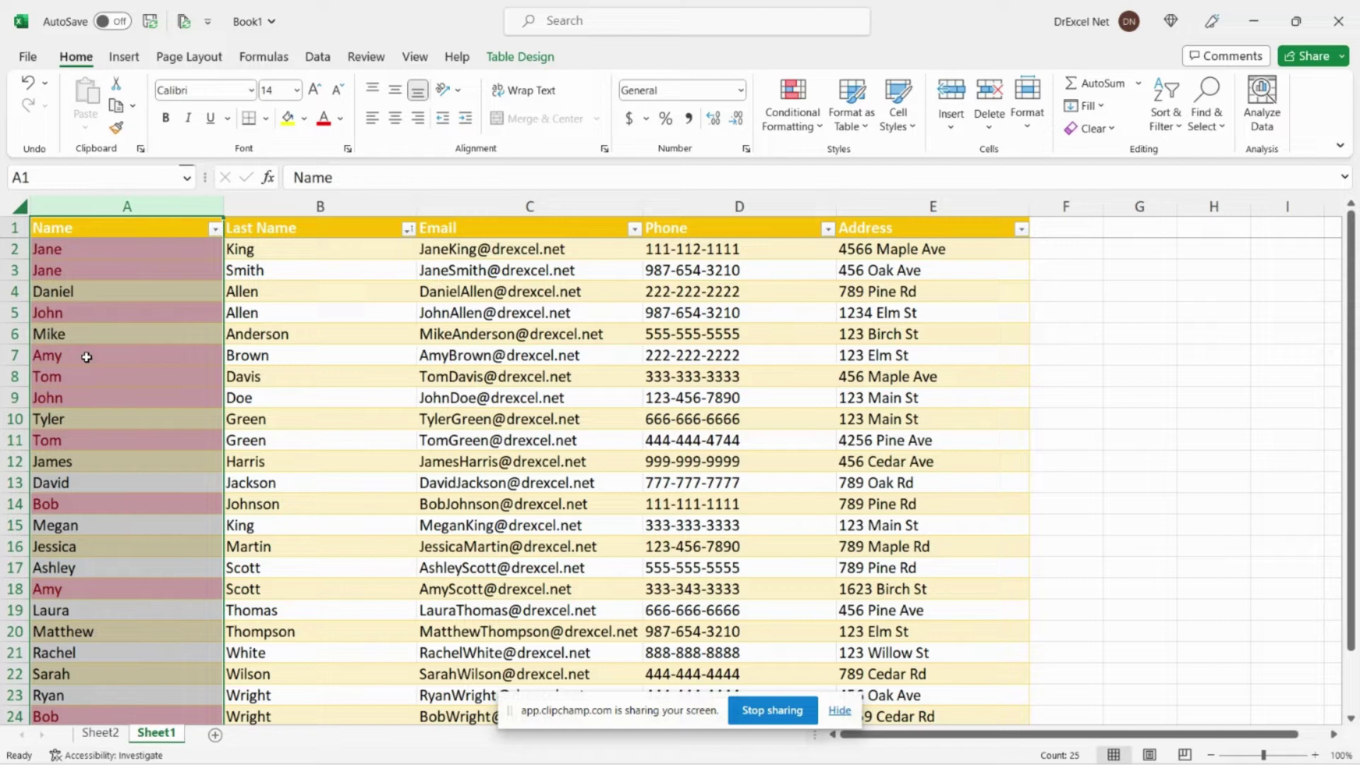
pyautogui.click(101, 737)
# Step: Compare the Jane King and Jane Smith rows across Sheet1 and Sheet2, ending on Sheet1
pyautogui.click(71, 254)
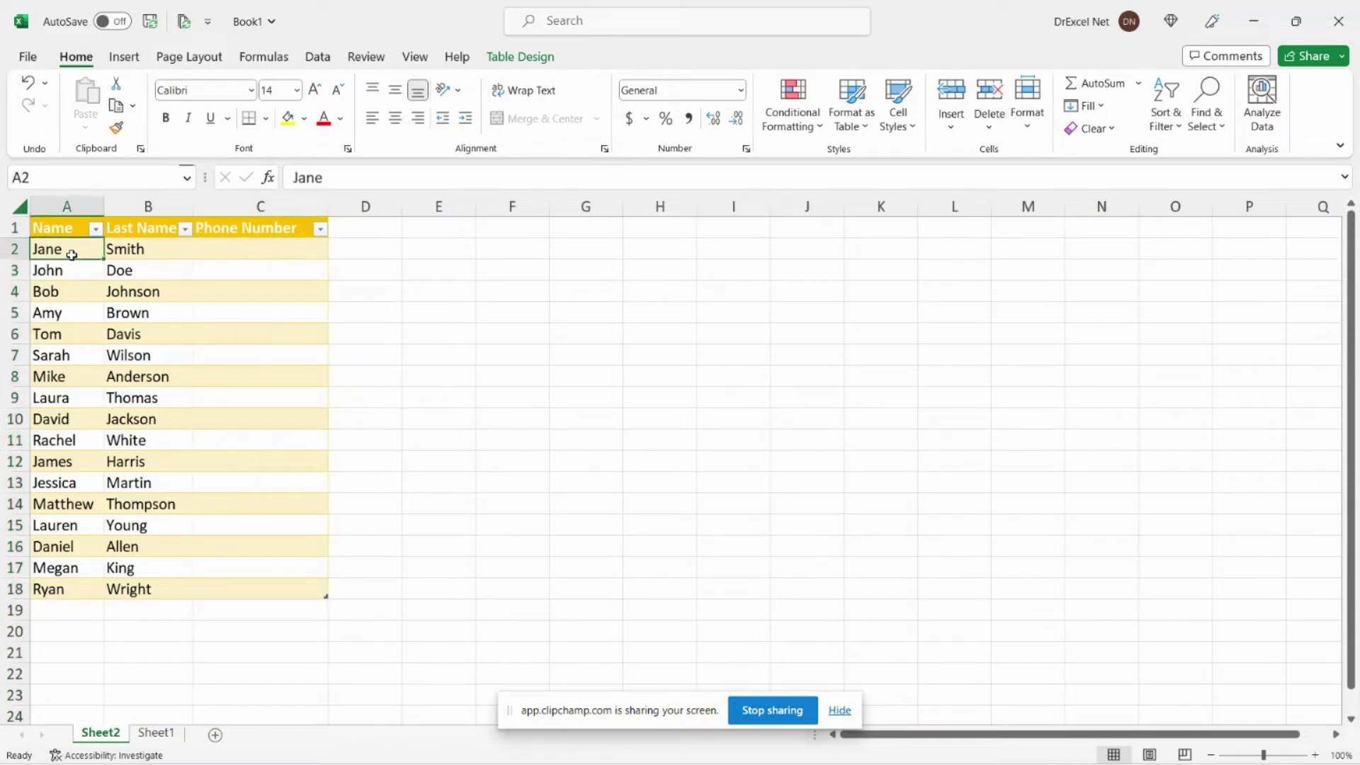
pyautogui.click(157, 733)
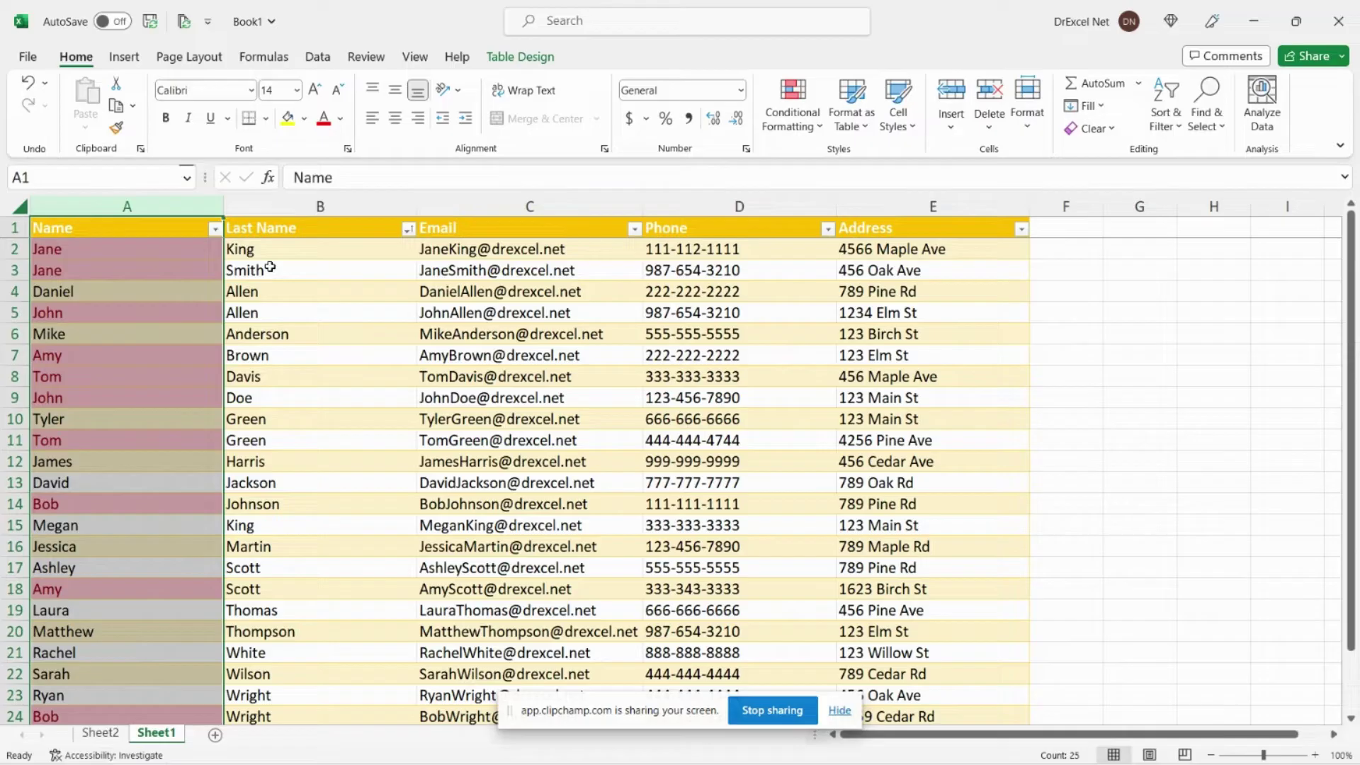
pyautogui.click(12, 248)
pyautogui.click(13, 270)
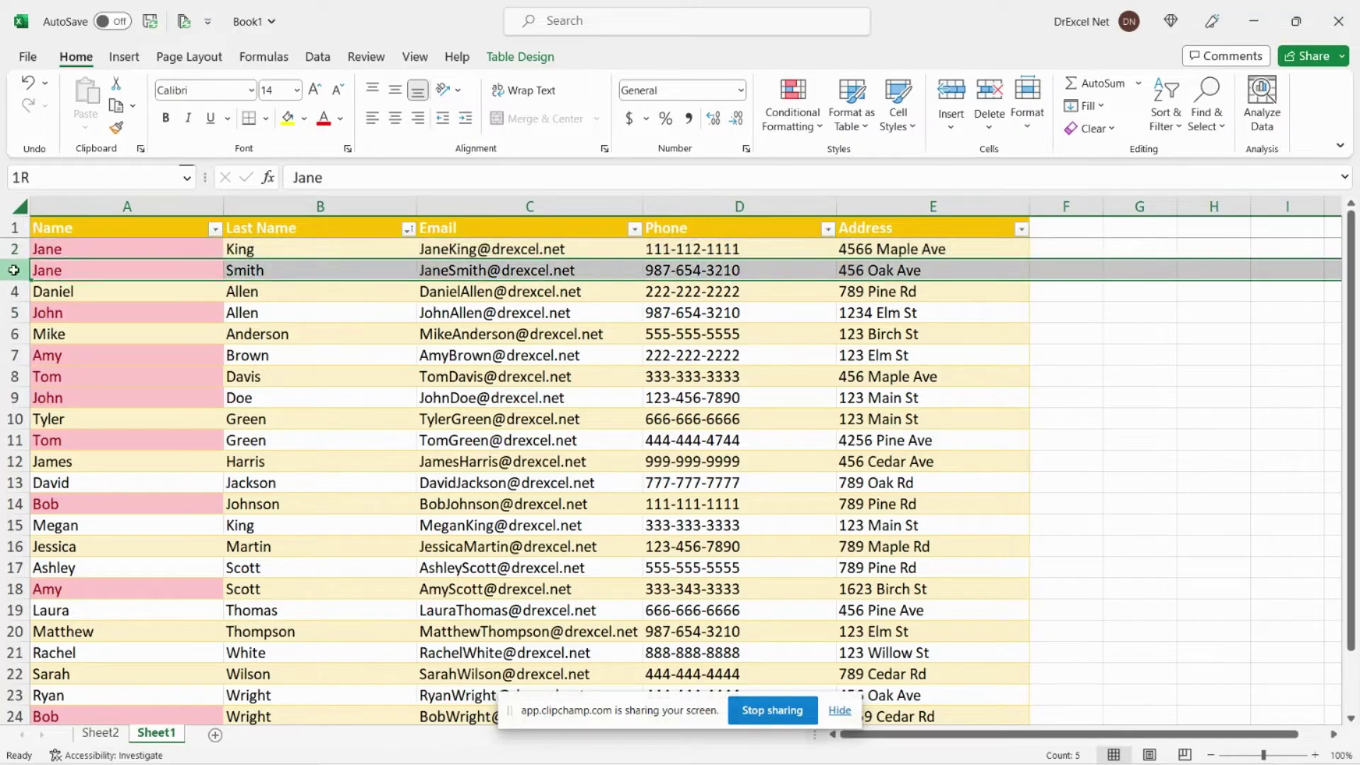
pyautogui.click(100, 732)
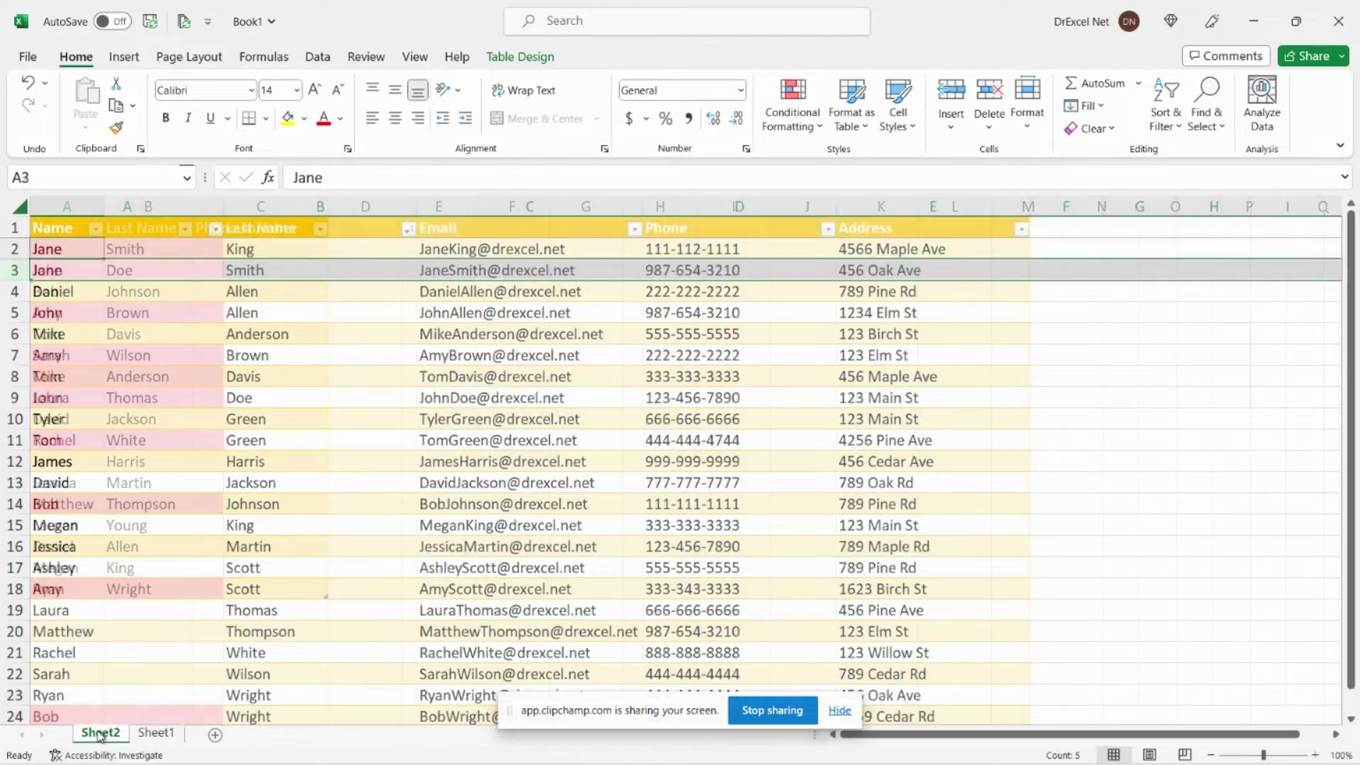
pyautogui.click(6, 248)
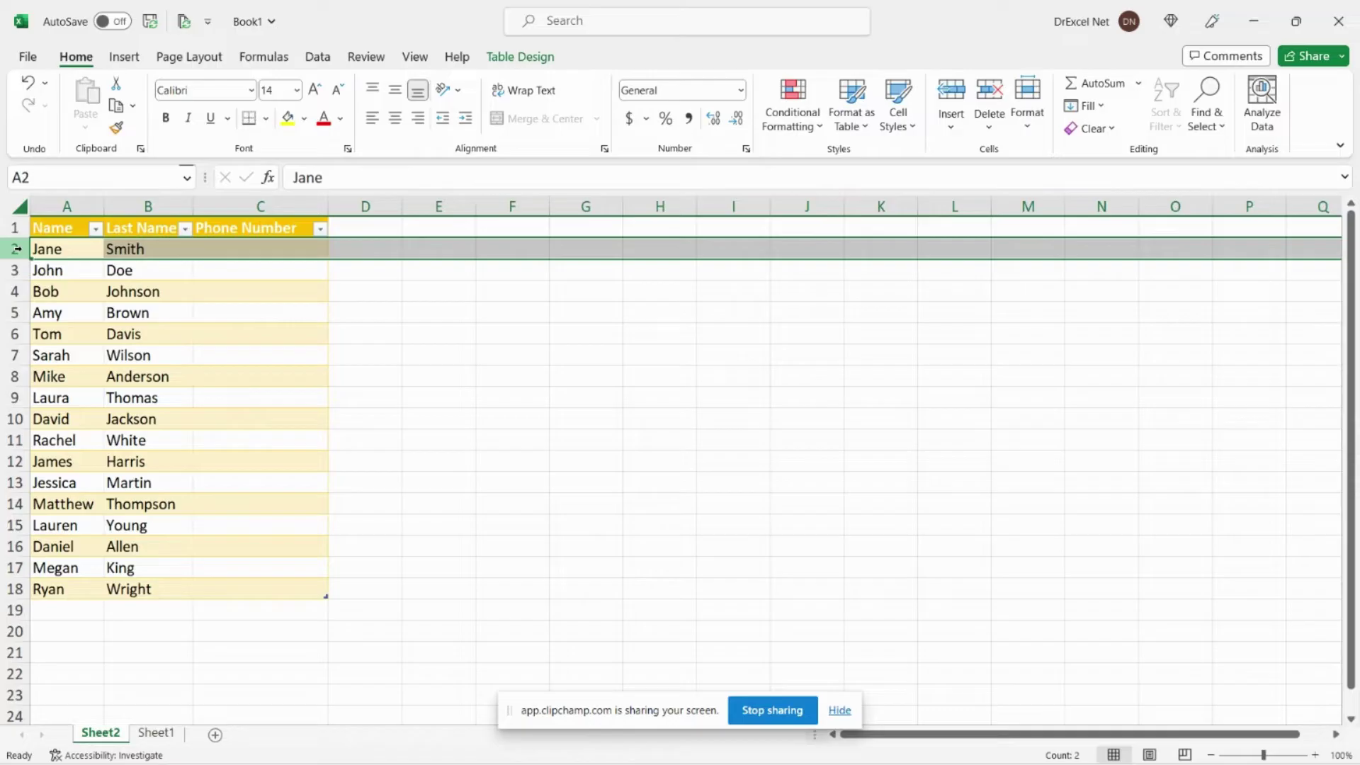
pyautogui.click(145, 735)
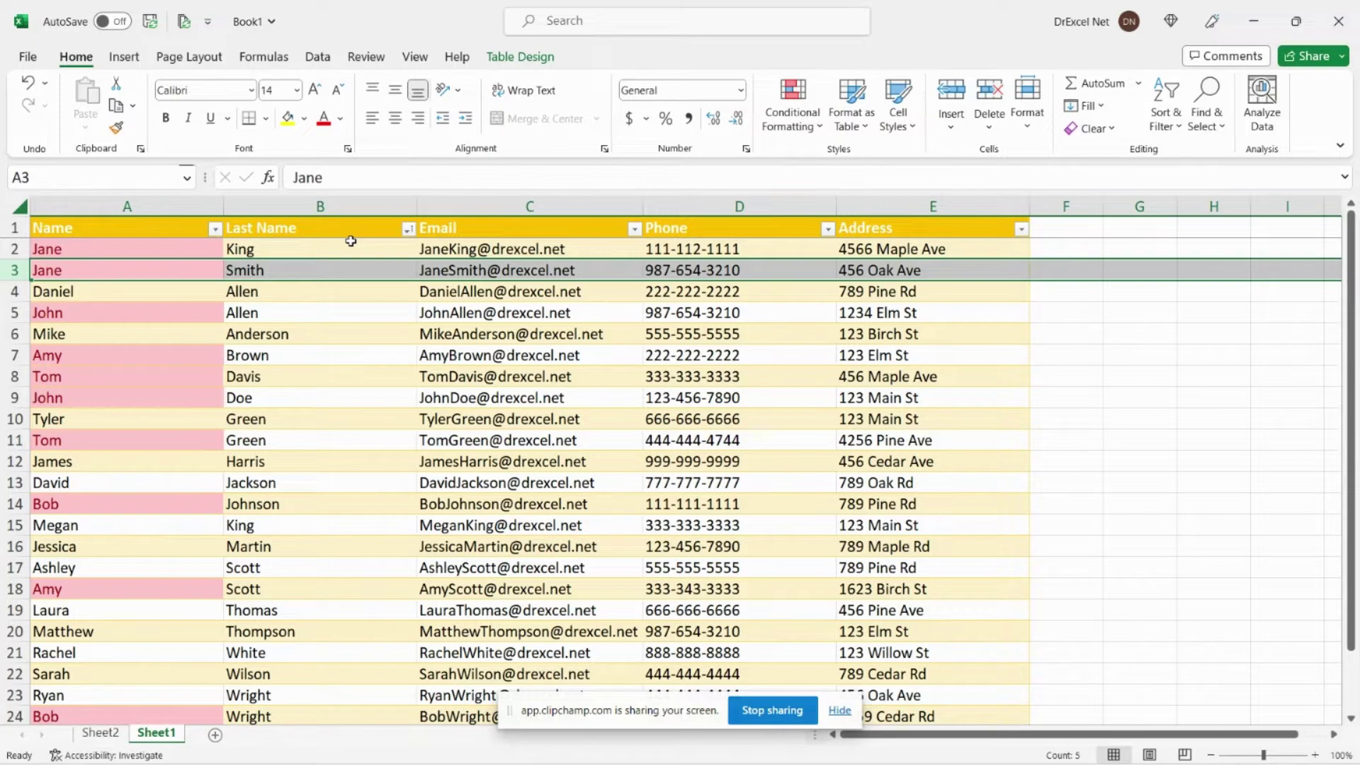
pyautogui.click(91, 735)
pyautogui.rightClick(233, 206)
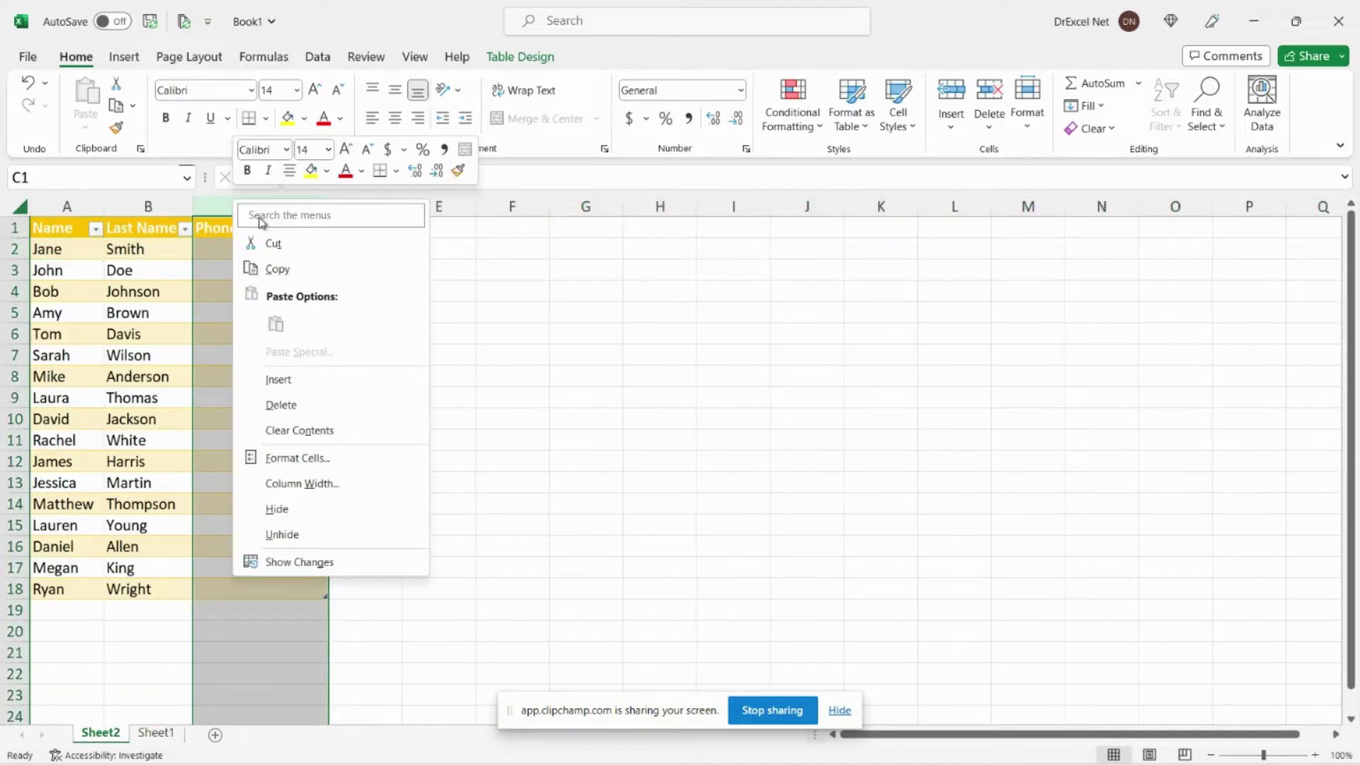
pyautogui.click(312, 380)
pyautogui.click(248, 227)
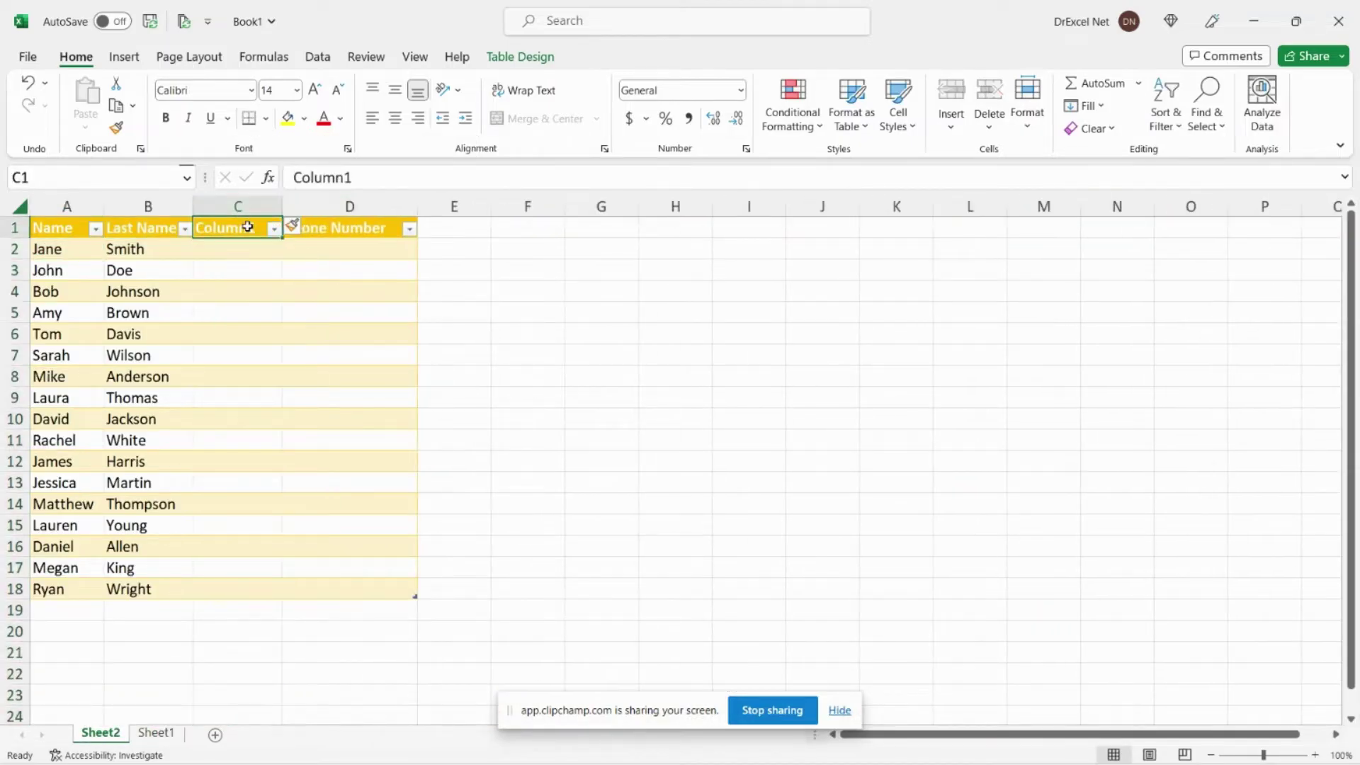
pyautogui.write('Helper Co')
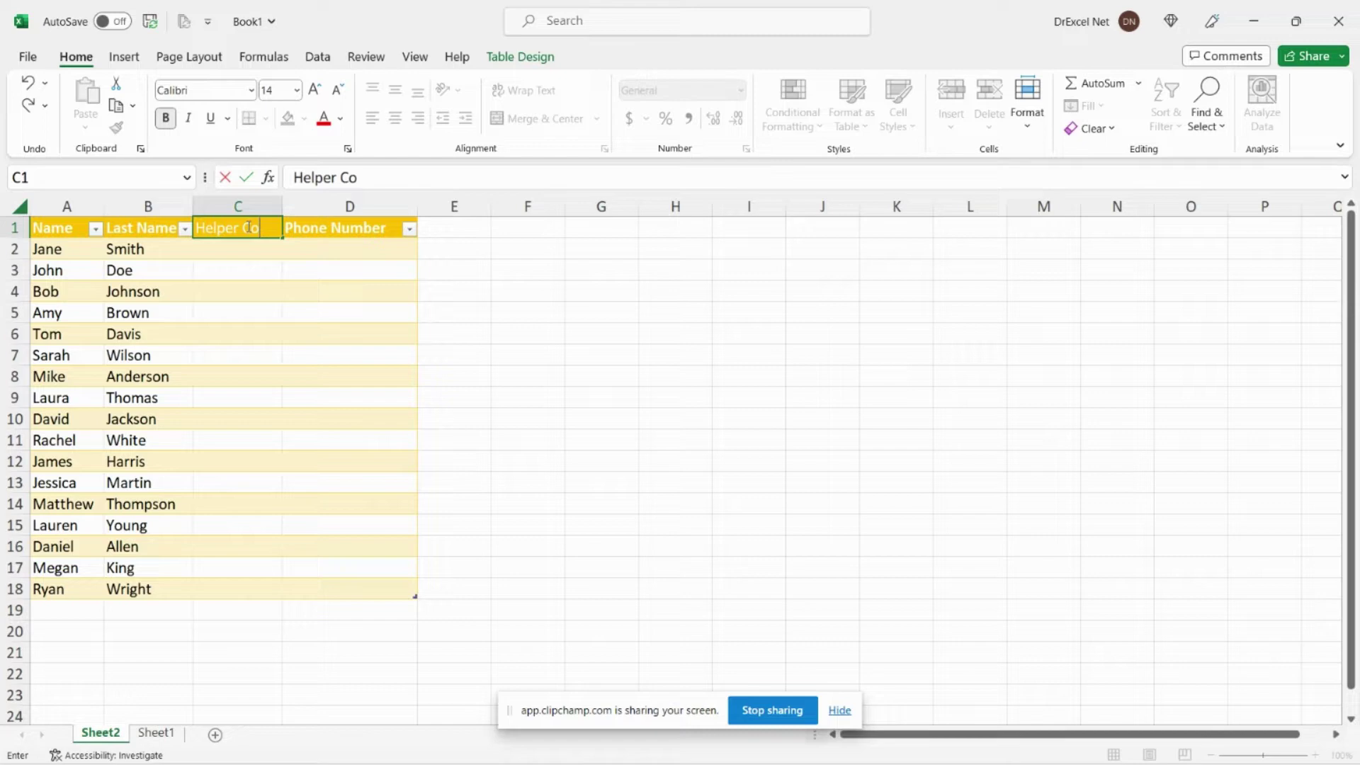
pyautogui.write('lumn')
pyautogui.press('Return')
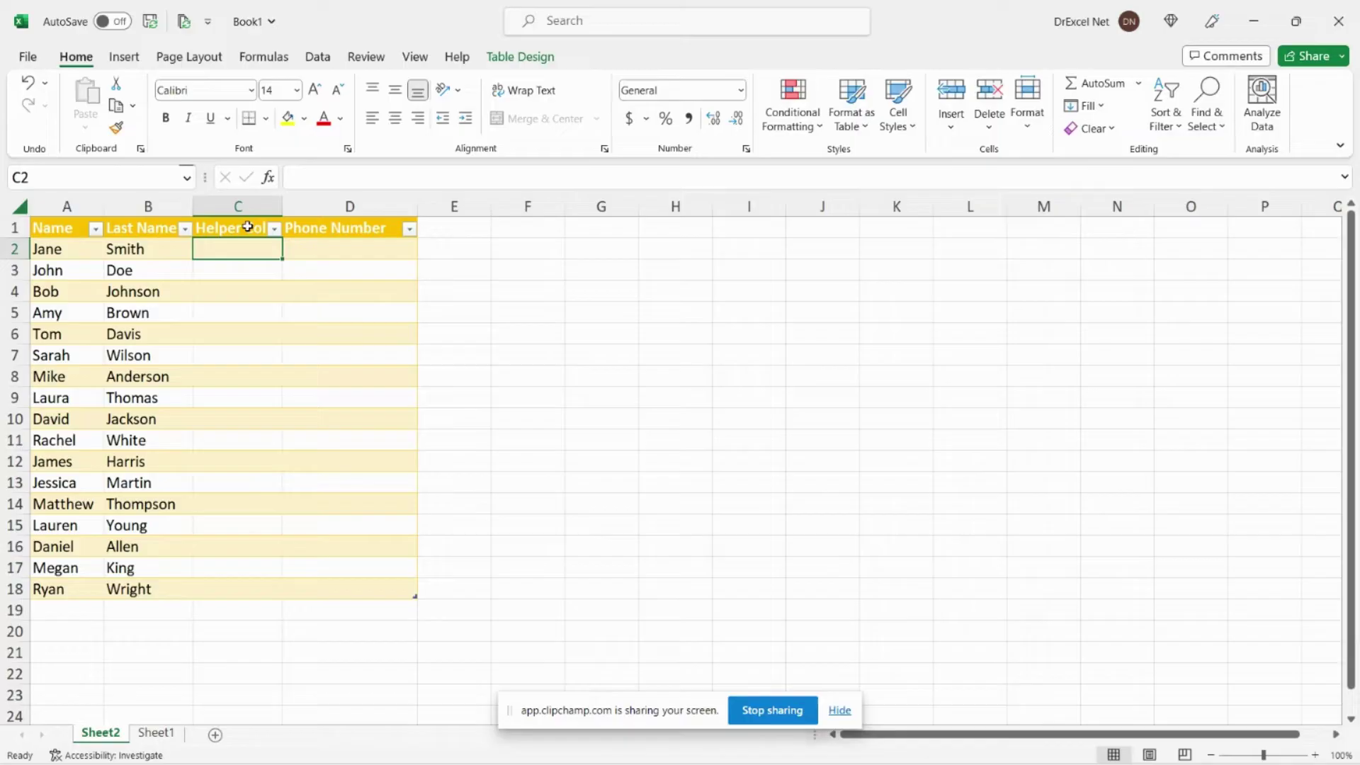
pyautogui.write('=')
pyautogui.click(60, 252)
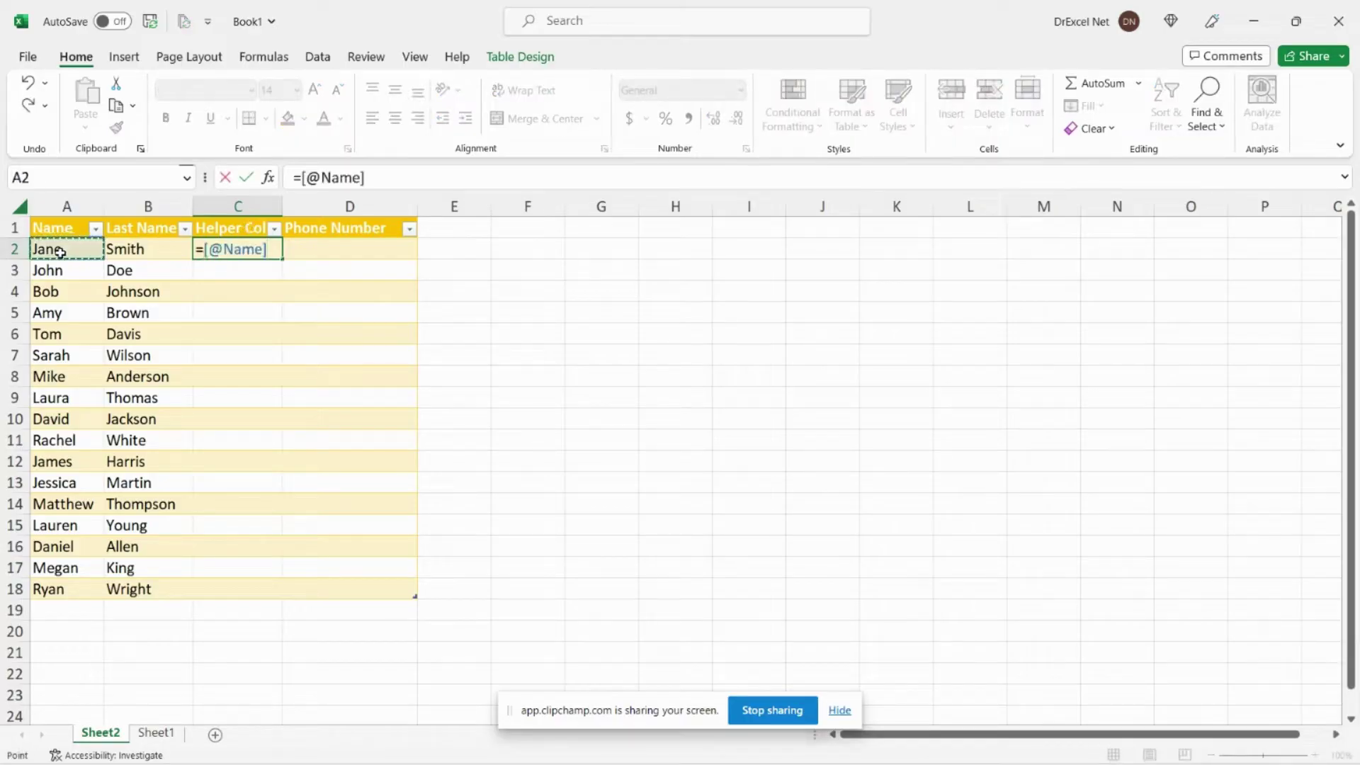
pyautogui.write('&')
pyautogui.click(157, 254)
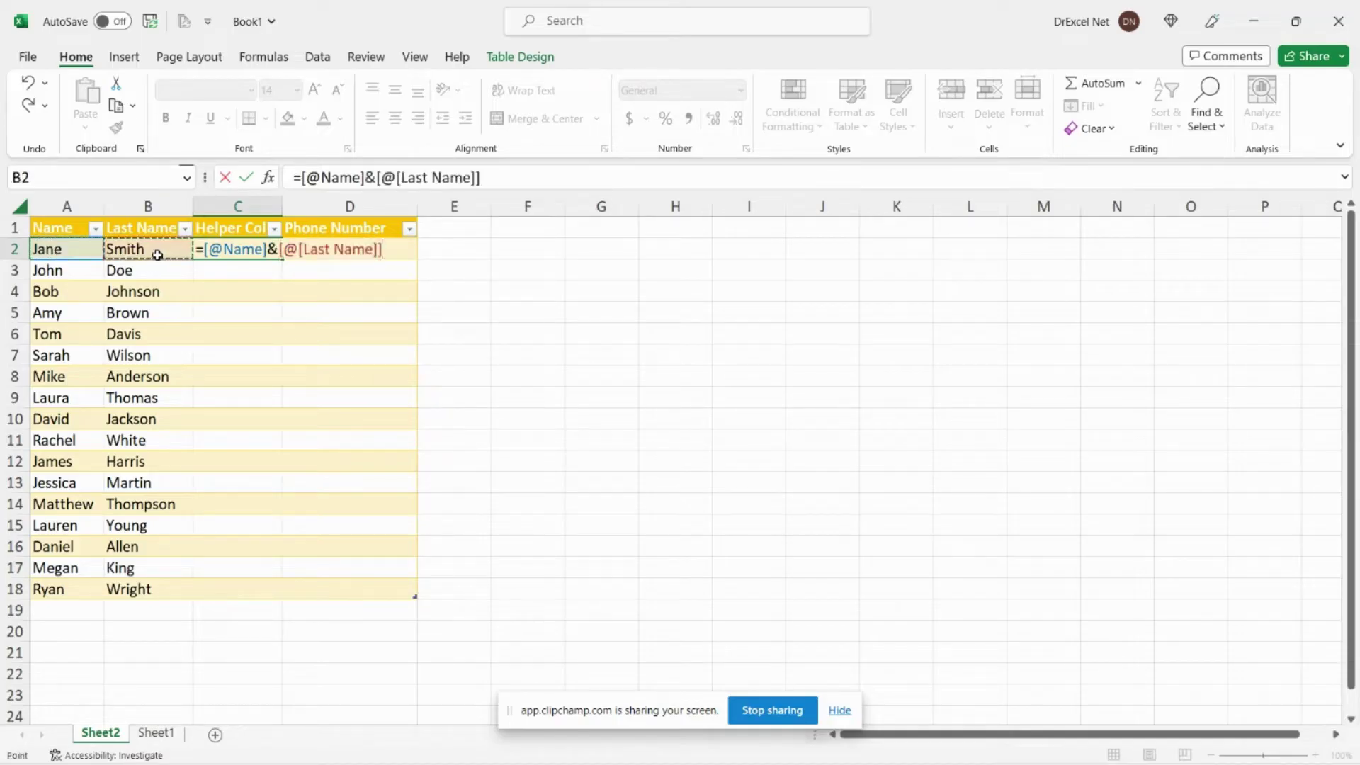
pyautogui.press('Return')
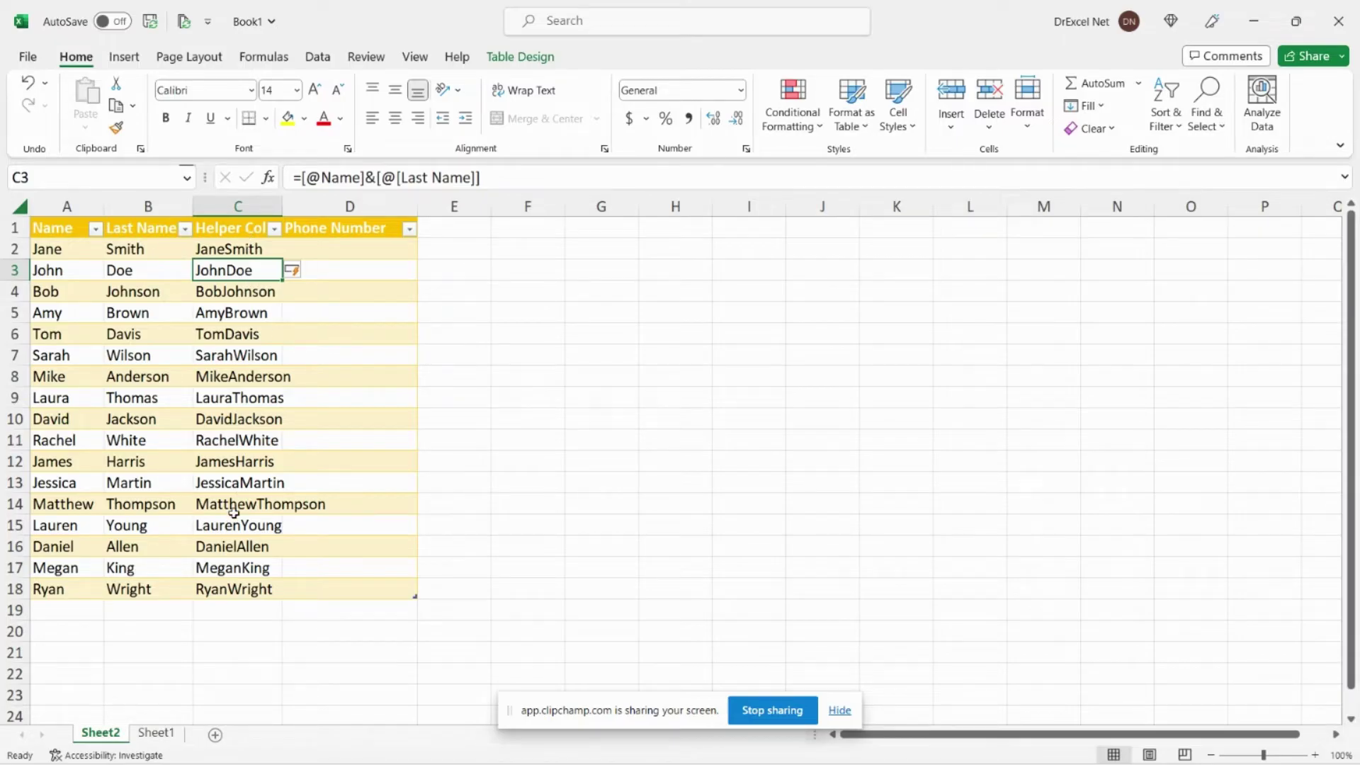
# Step: On Sheet1, insert a Helper Column before Email and begin its joining formula
pyautogui.click(155, 732)
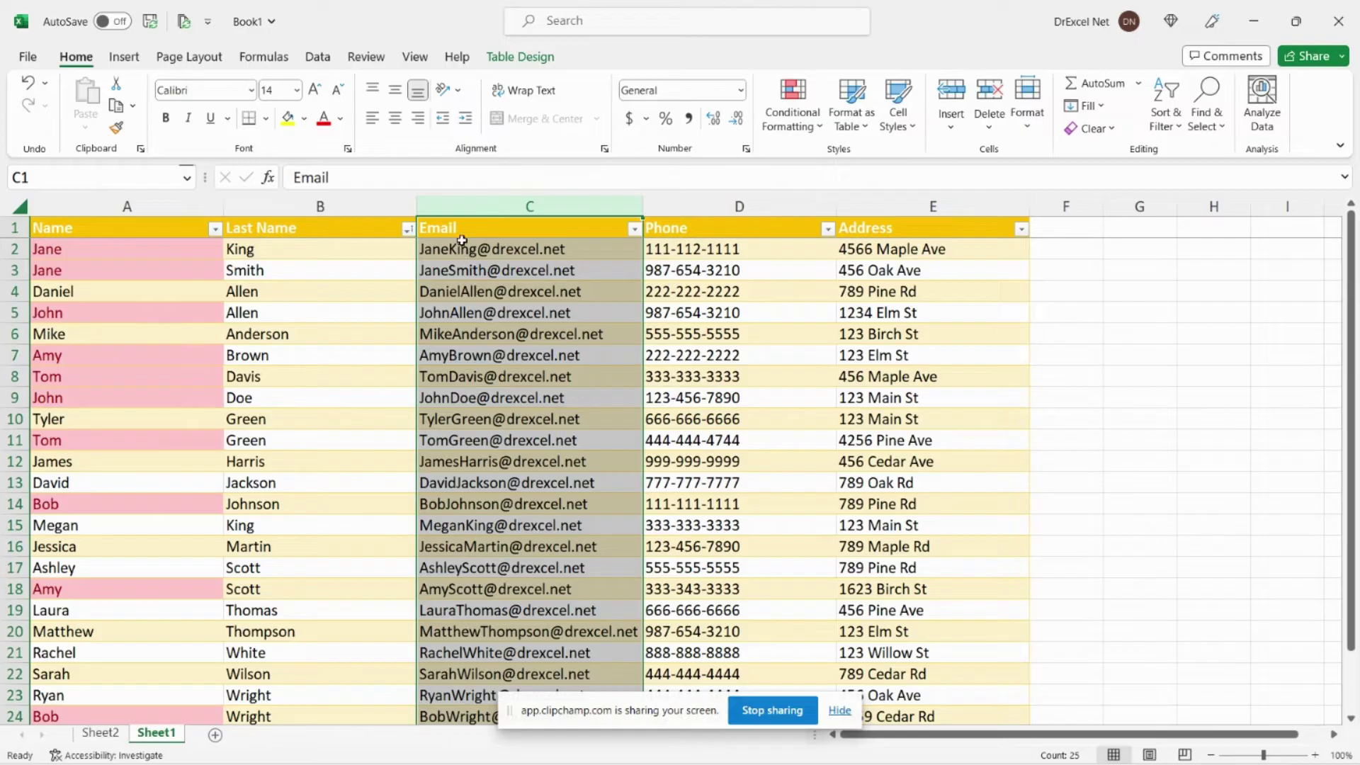
pyautogui.rightClick(479, 205)
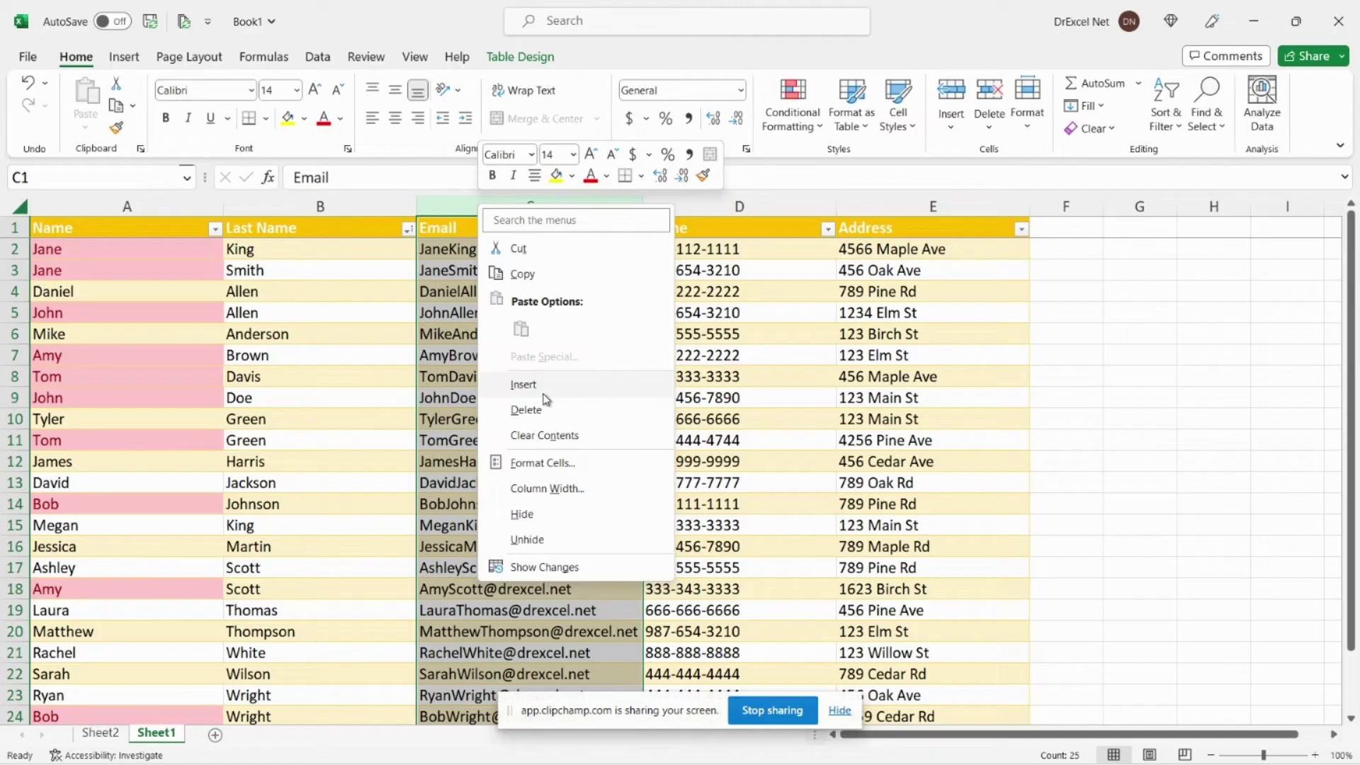
pyautogui.click(542, 389)
pyautogui.click(478, 224)
pyautogui.write('Hel')
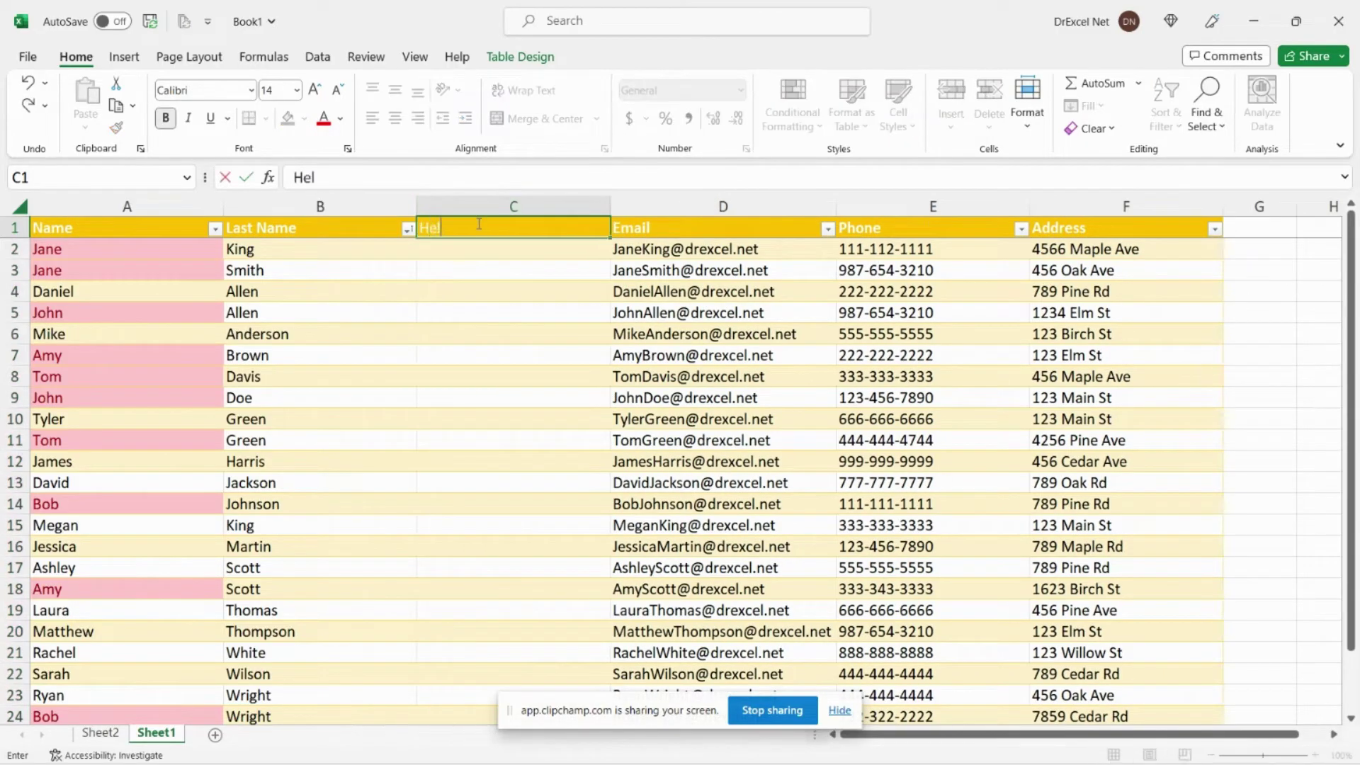
pyautogui.write('per Column')
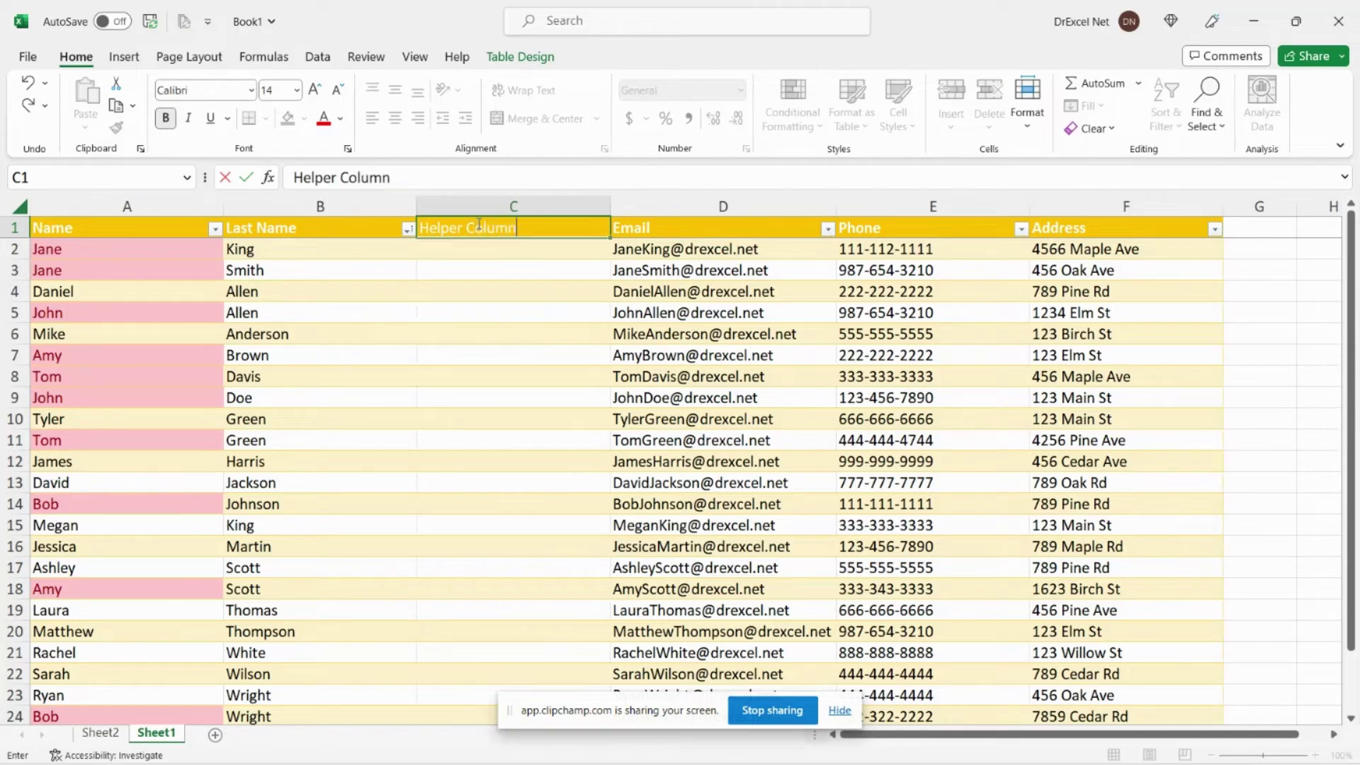
pyautogui.press('Return')
pyautogui.write('=')
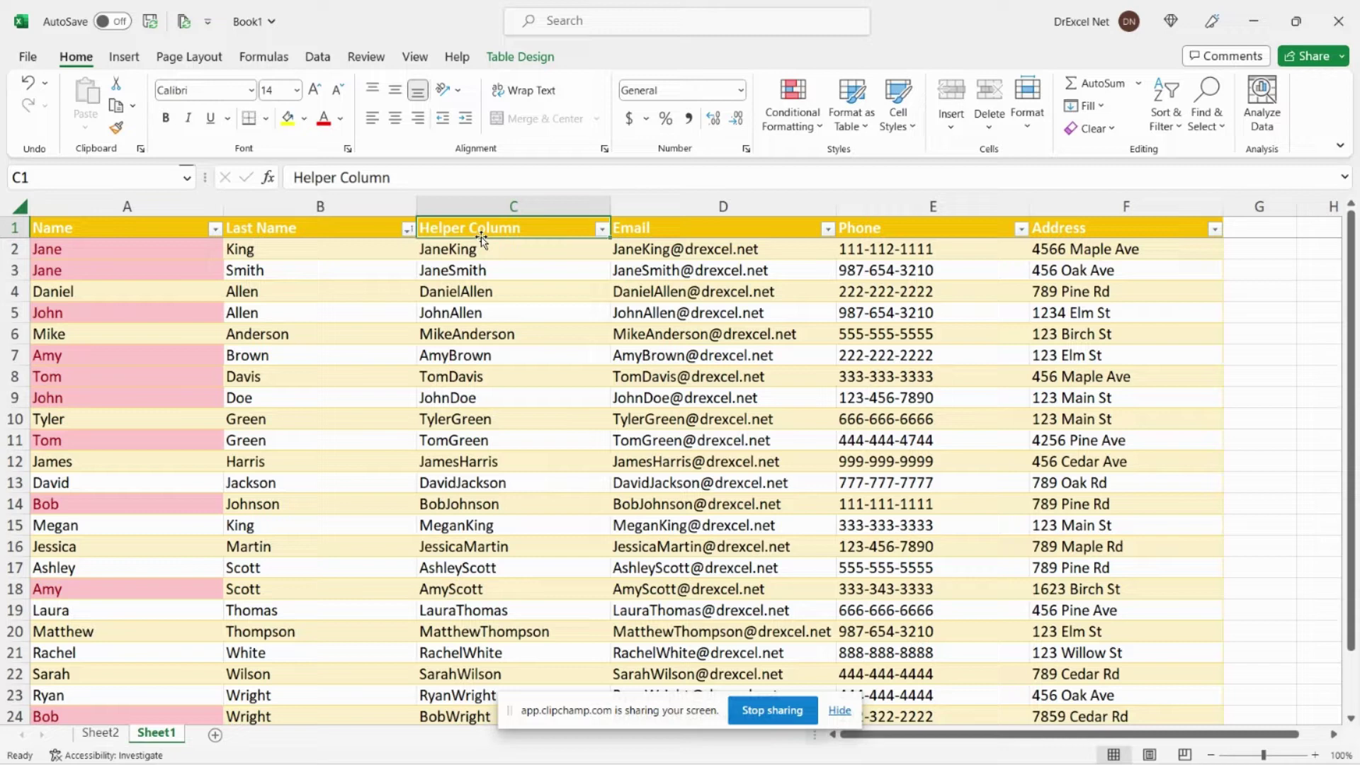
# Step: Enter =VLOOKUP([@[Helper Column]], Sheet1!C2:E17, 3, FALSE) in Sheet2's first Phone Number cell
pyautogui.click(100, 733)
pyautogui.click(313, 244)
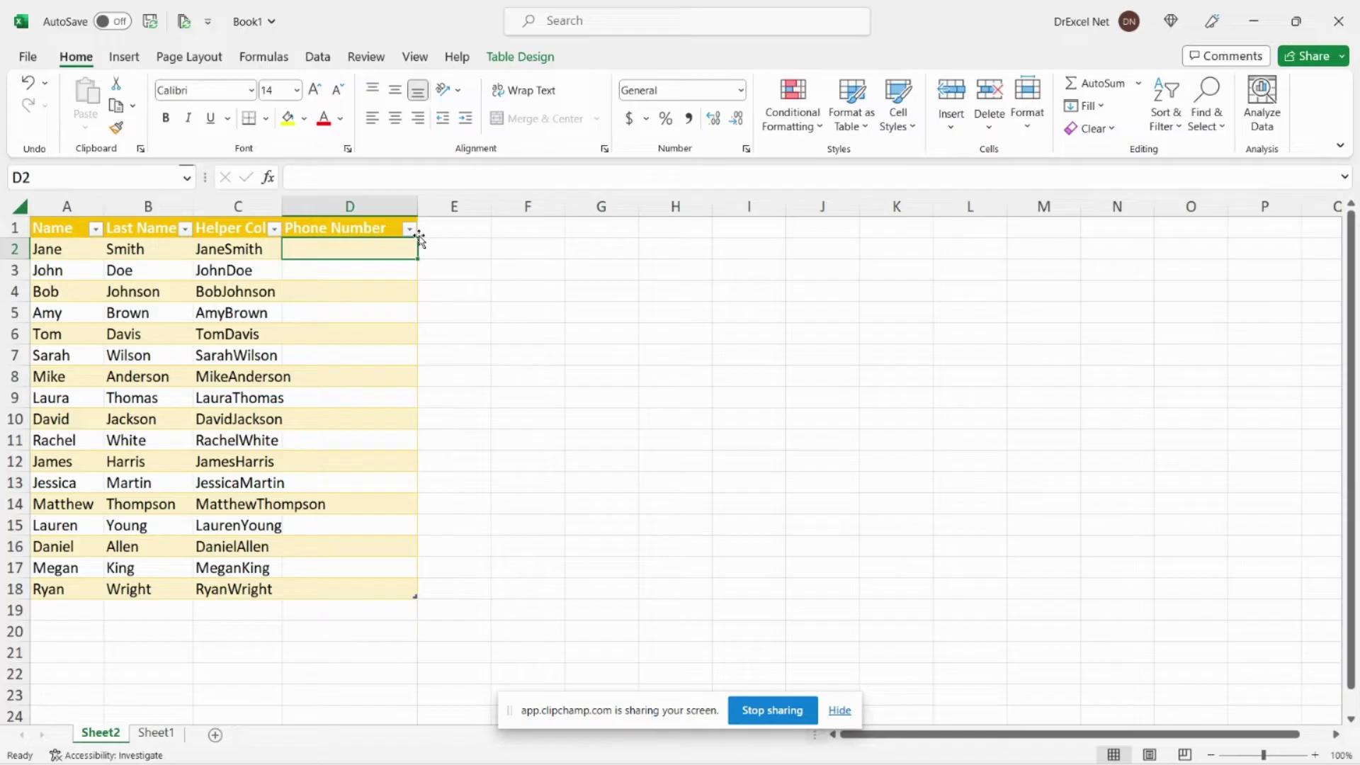
pyautogui.write('=vlookup(')
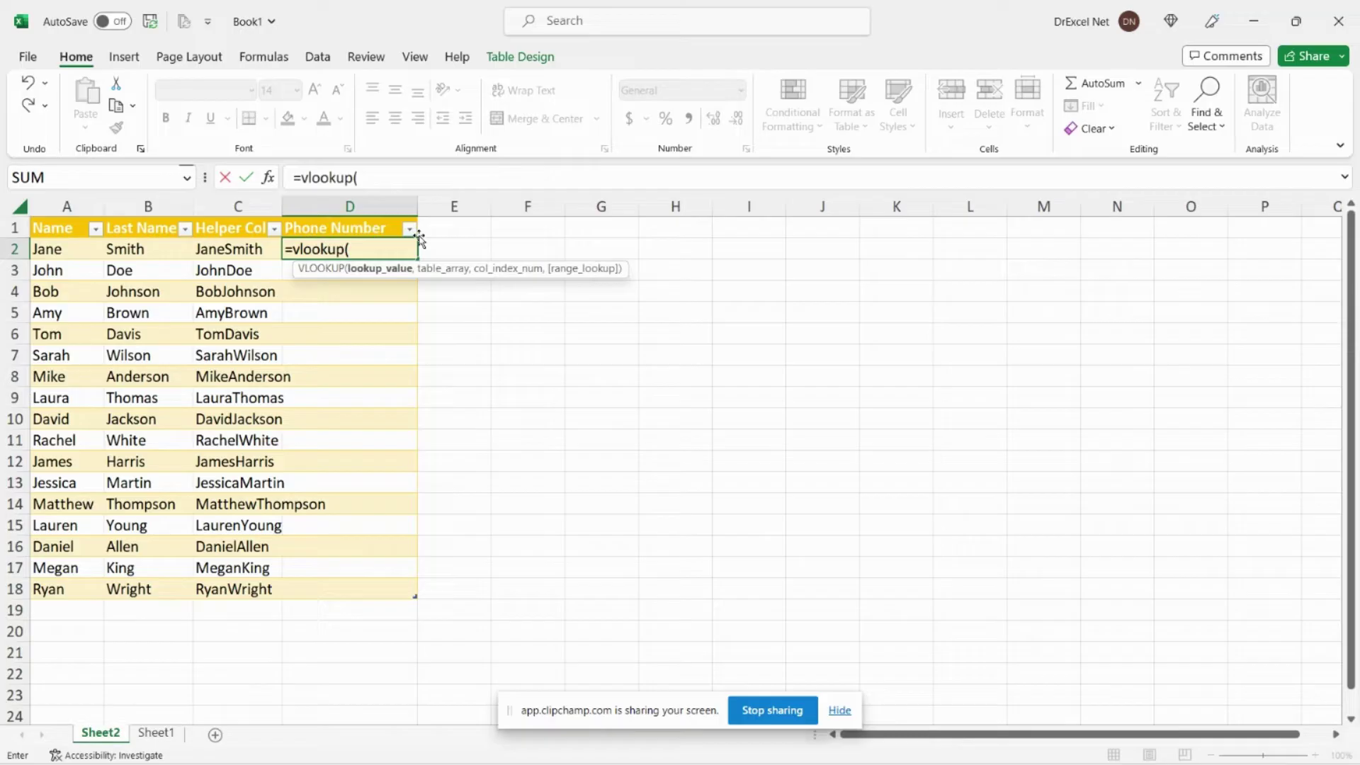
pyautogui.click(235, 248)
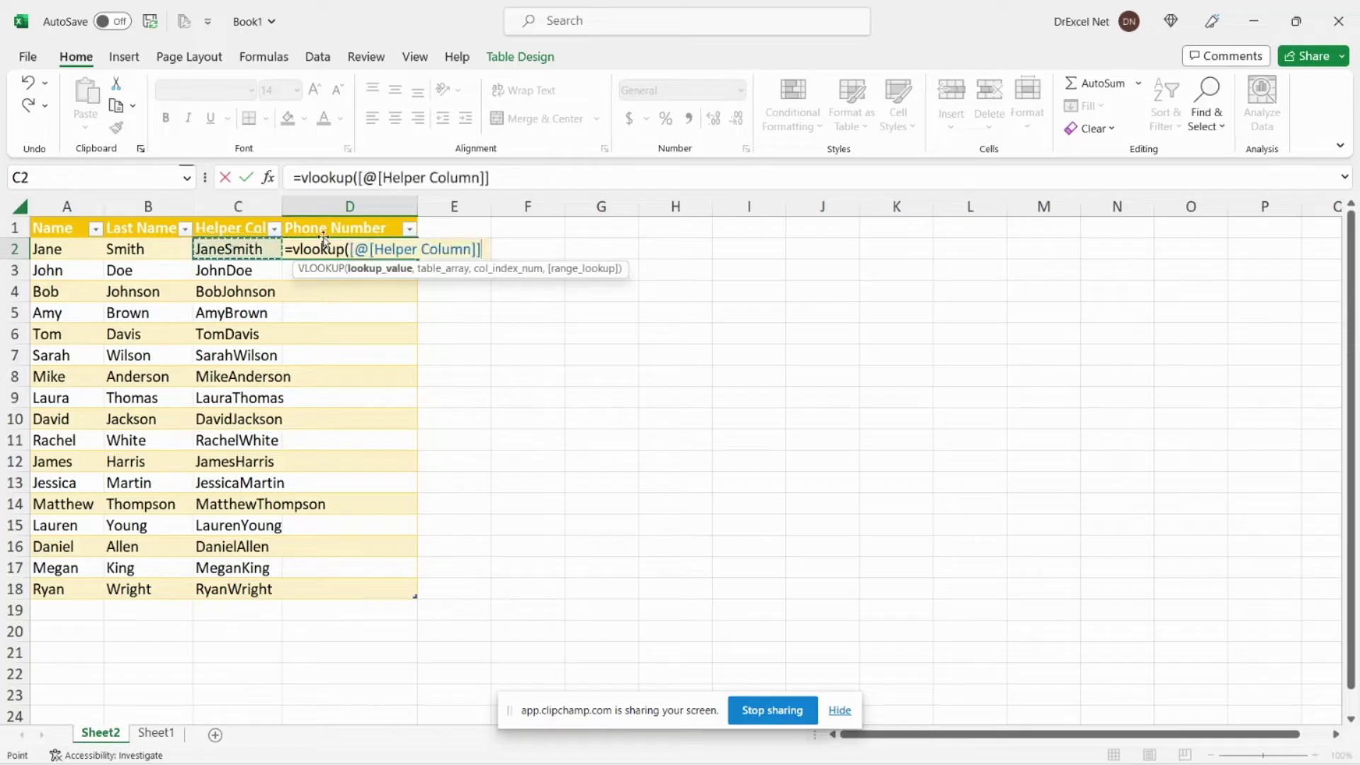
pyautogui.click(515, 183)
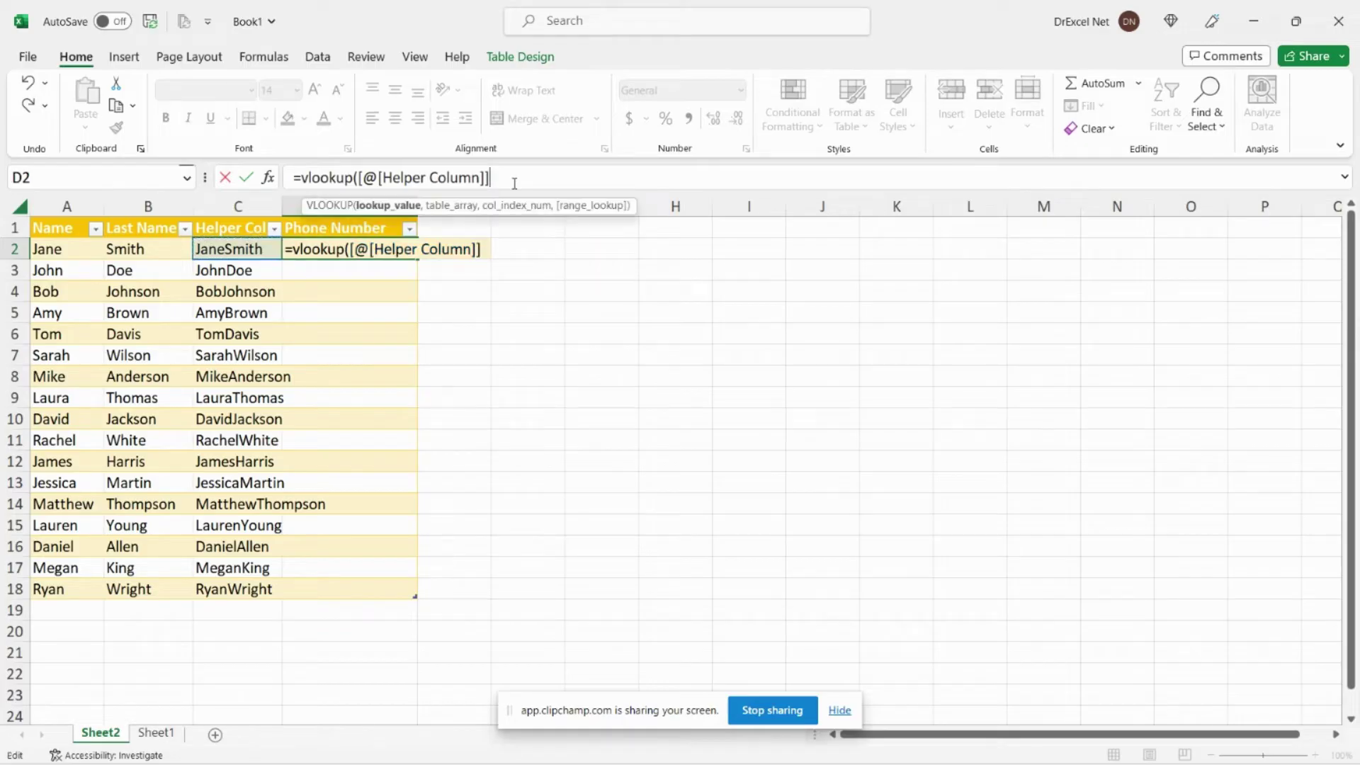
pyautogui.write(',')
pyautogui.click(156, 732)
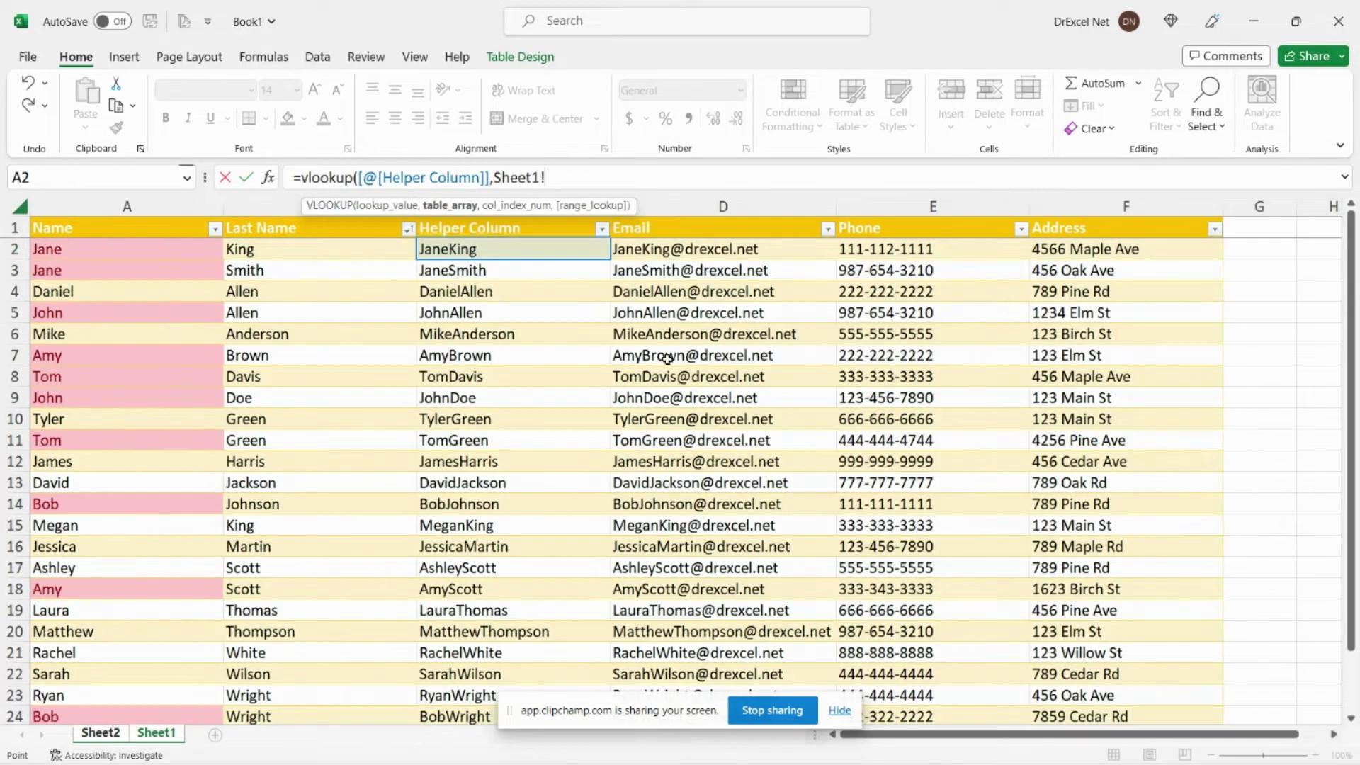
pyautogui.moveTo(570, 252); pyautogui.dragTo(913, 623)
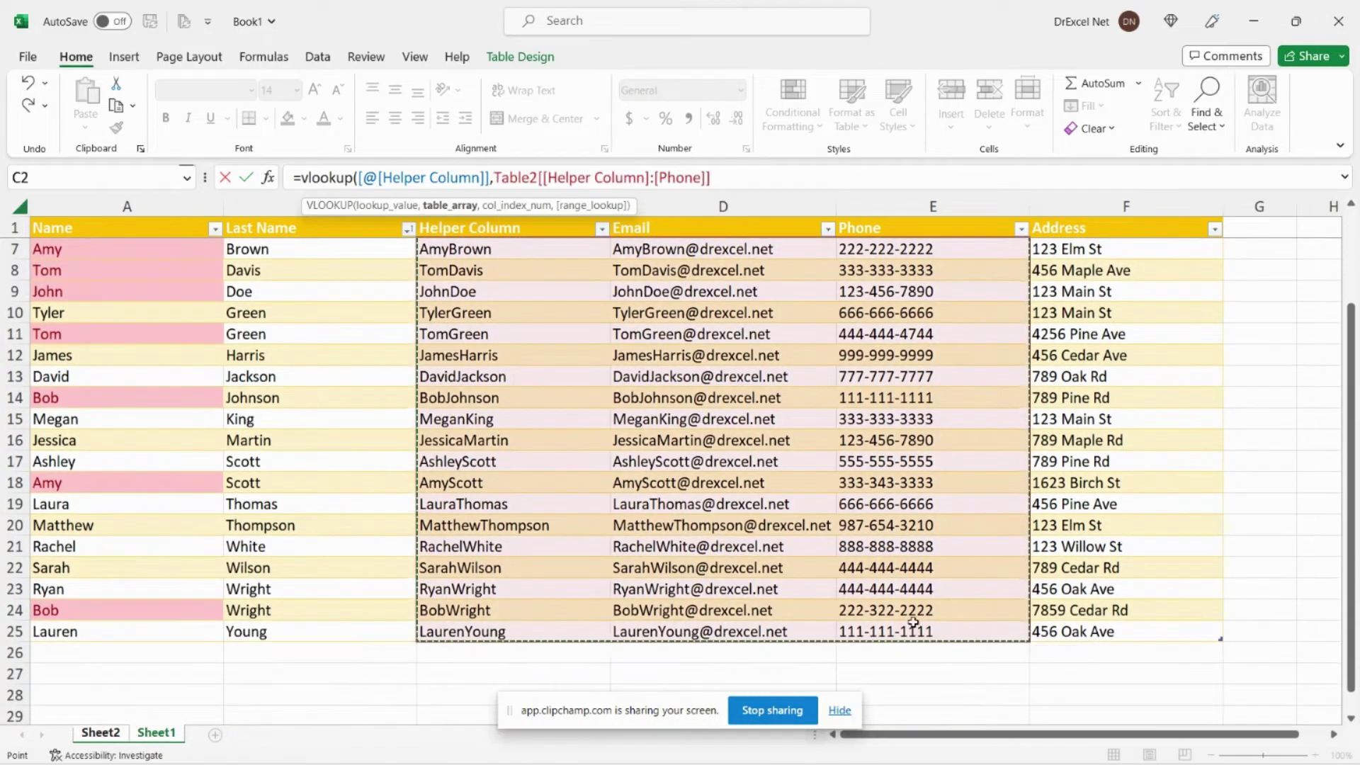
pyautogui.write(',3,')
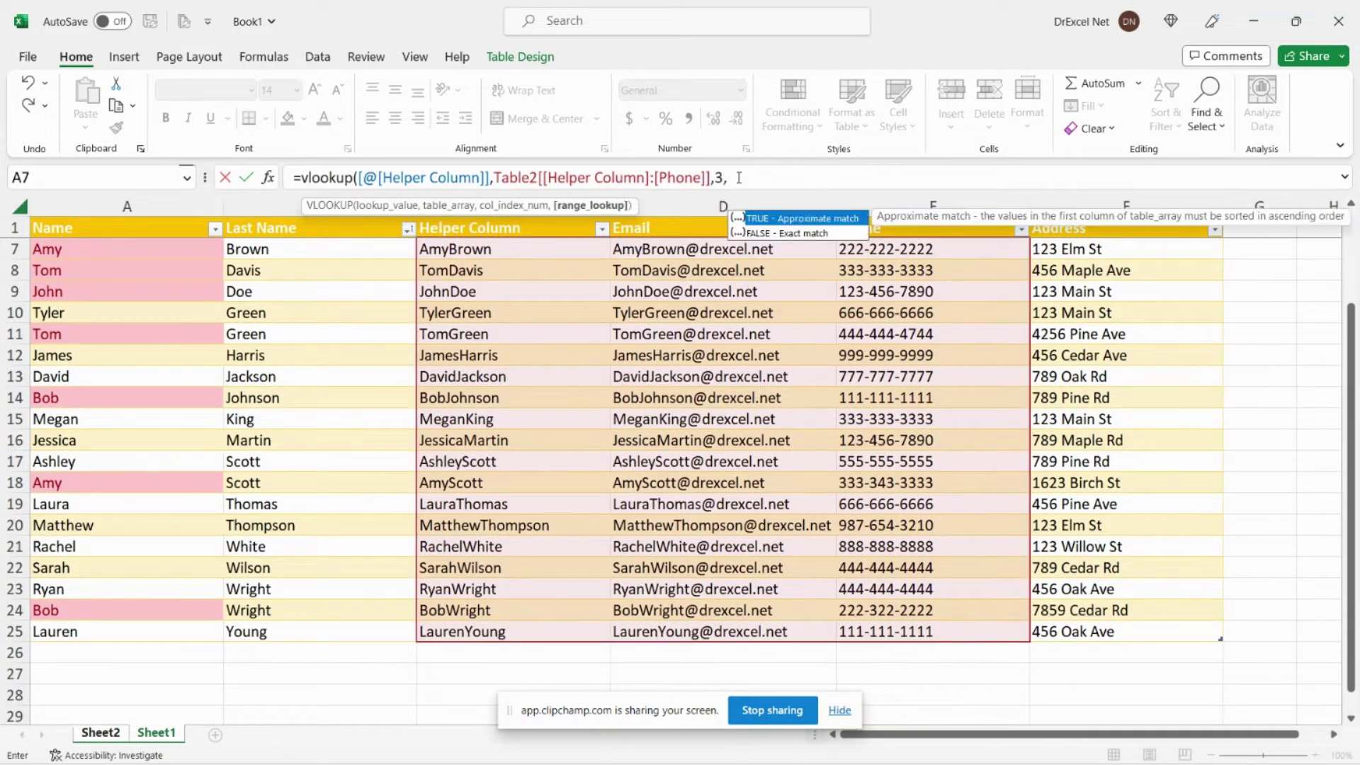
pyautogui.write('false')
pyautogui.press('Return')
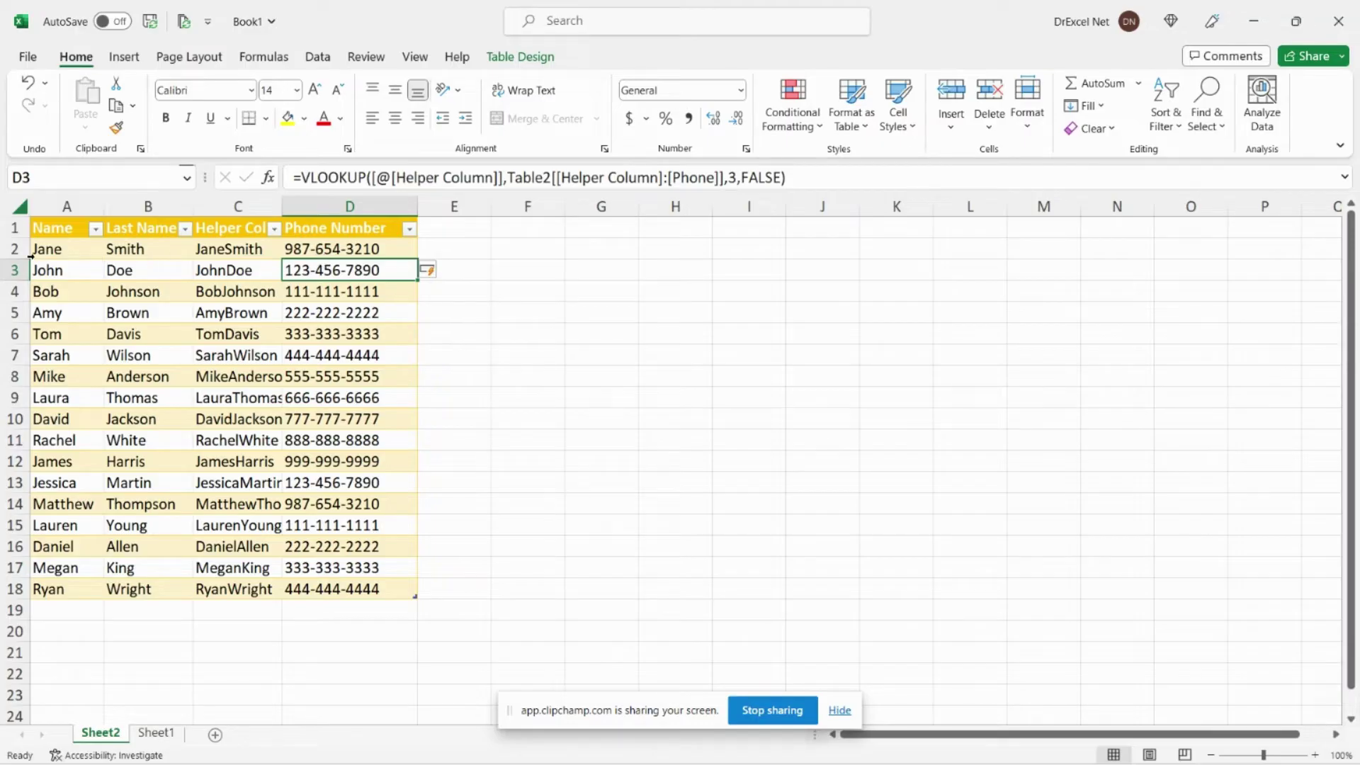
# Step: Check D2's looked-up phone against Sheet1's row 3, then return to Sheet2
pyautogui.click(368, 246)
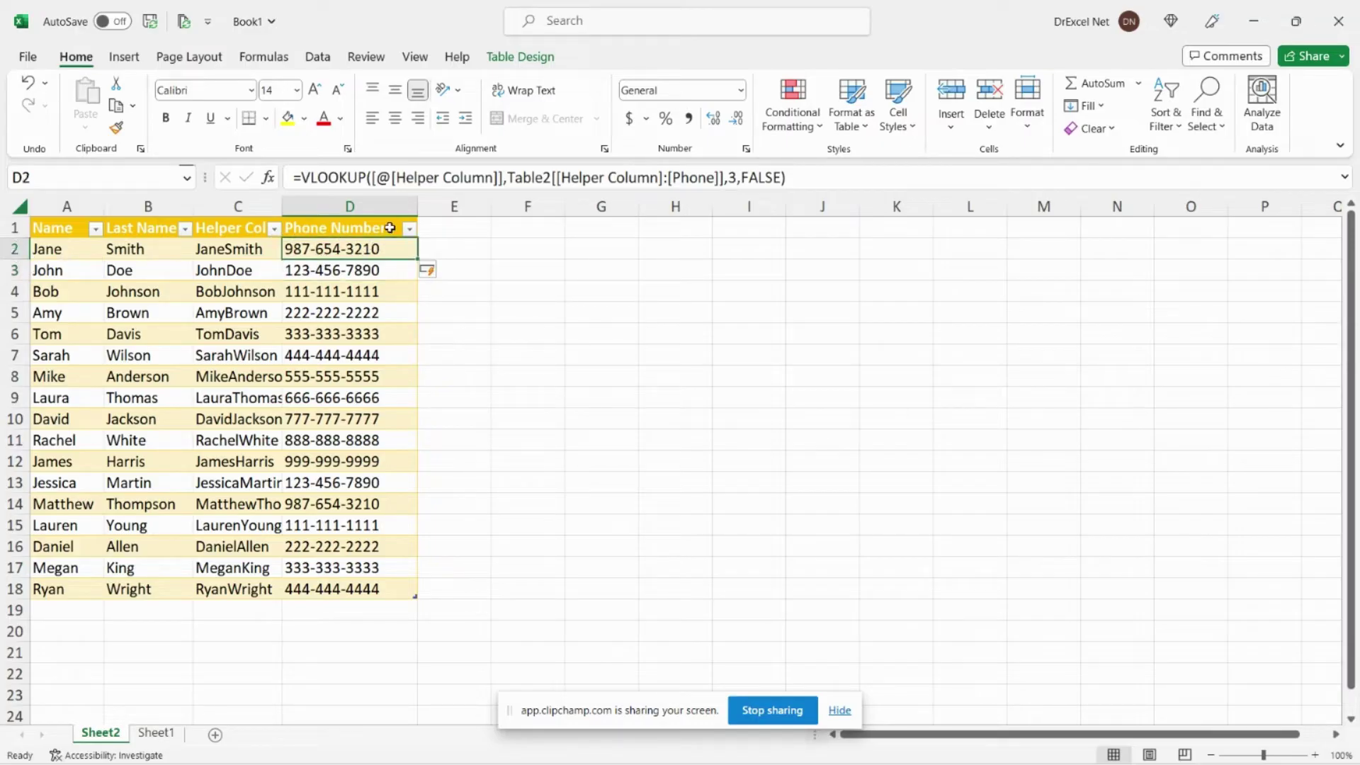
pyautogui.click(156, 732)
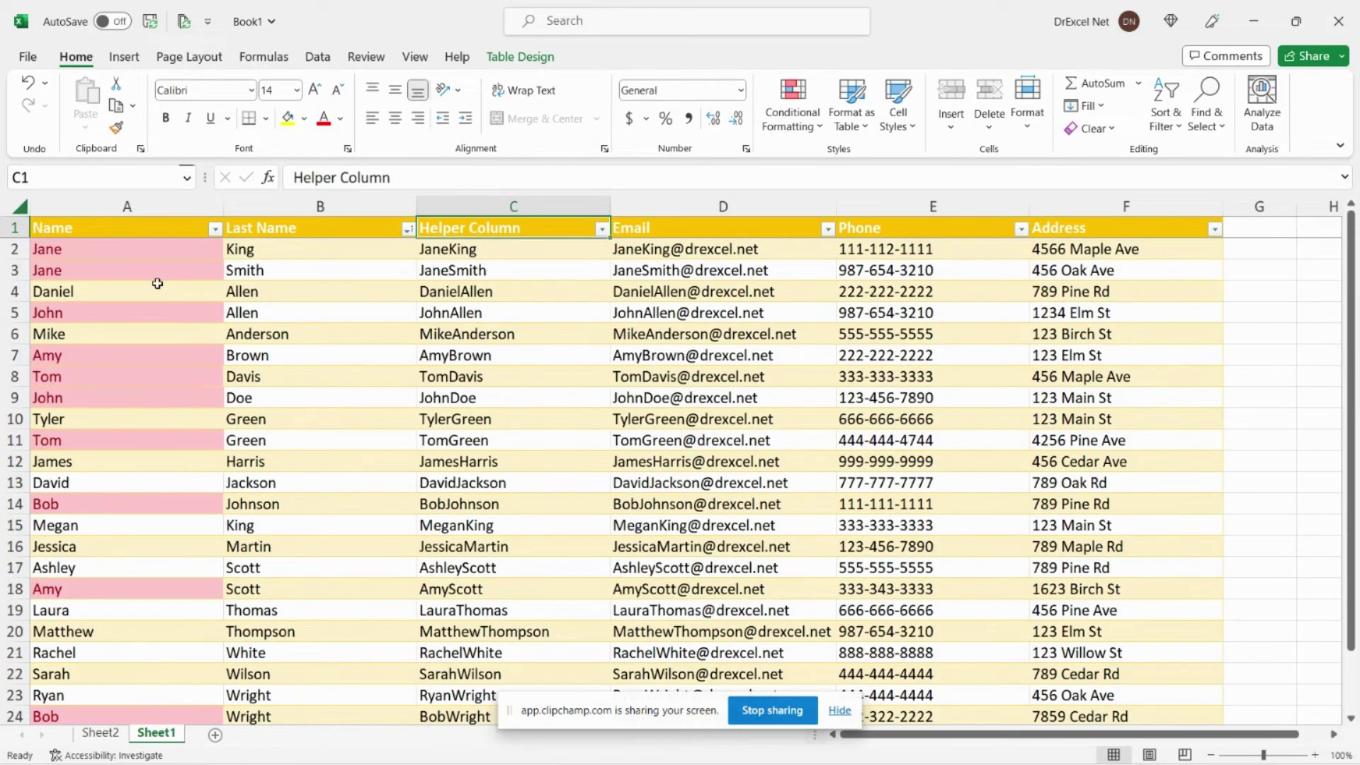
pyautogui.click(4, 270)
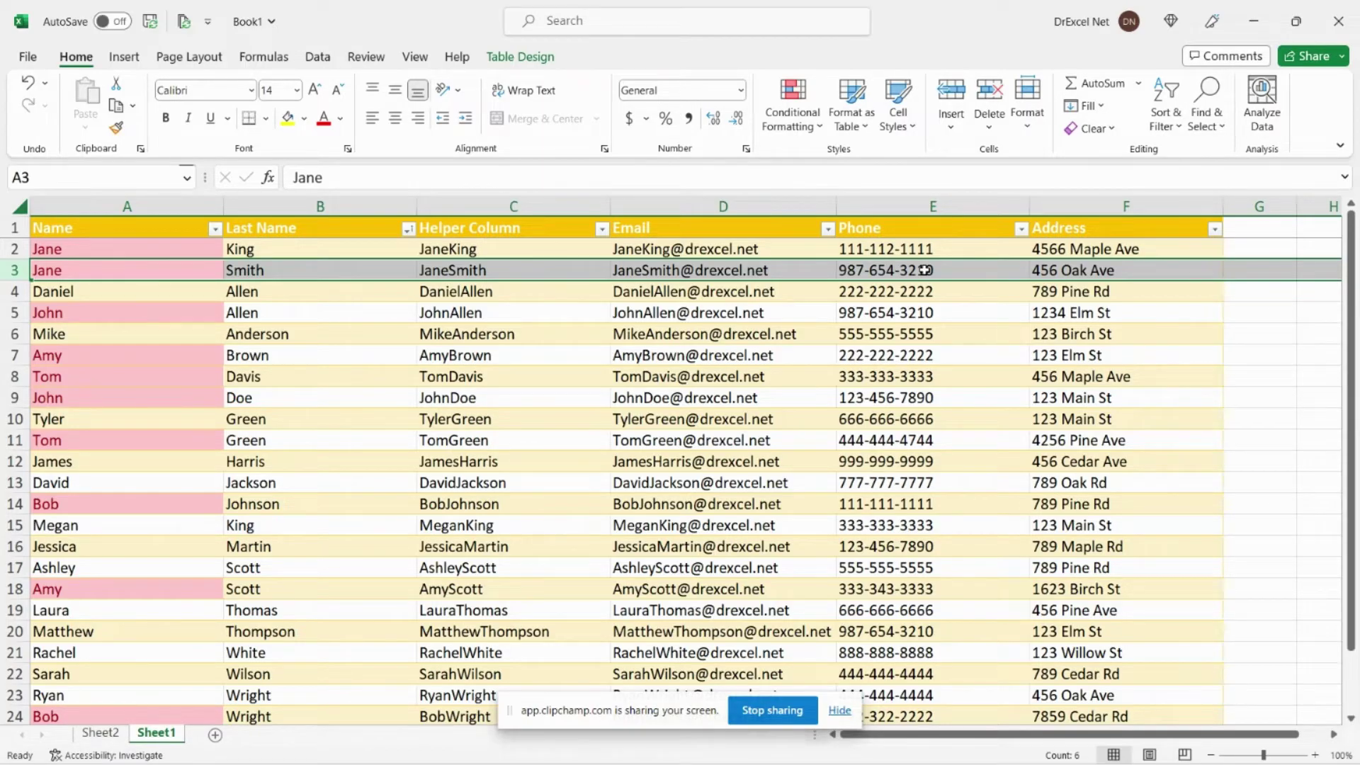
pyautogui.hotkey('ctrl', 'pageup')
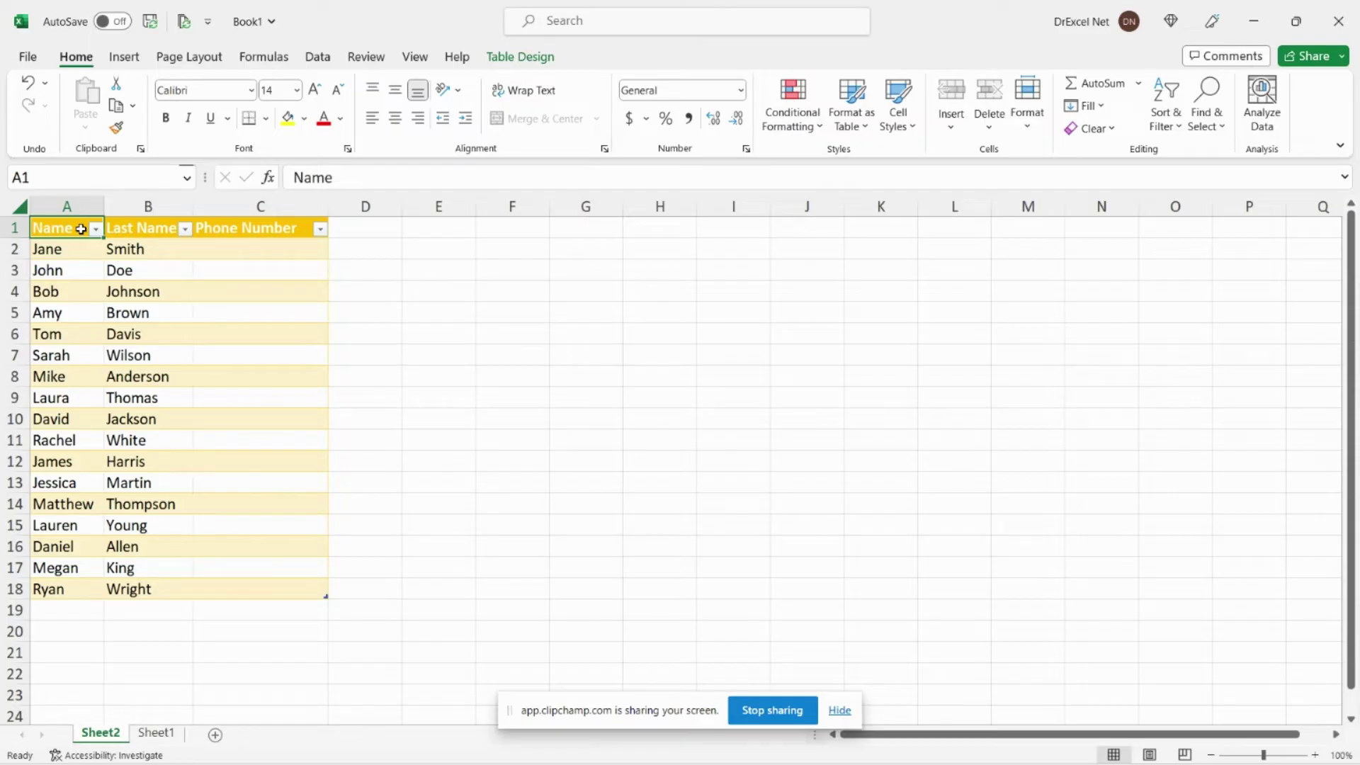
# Step: Load Sheet2's names table into Power Query as connection-only query Table_One
pyautogui.click(321, 58)
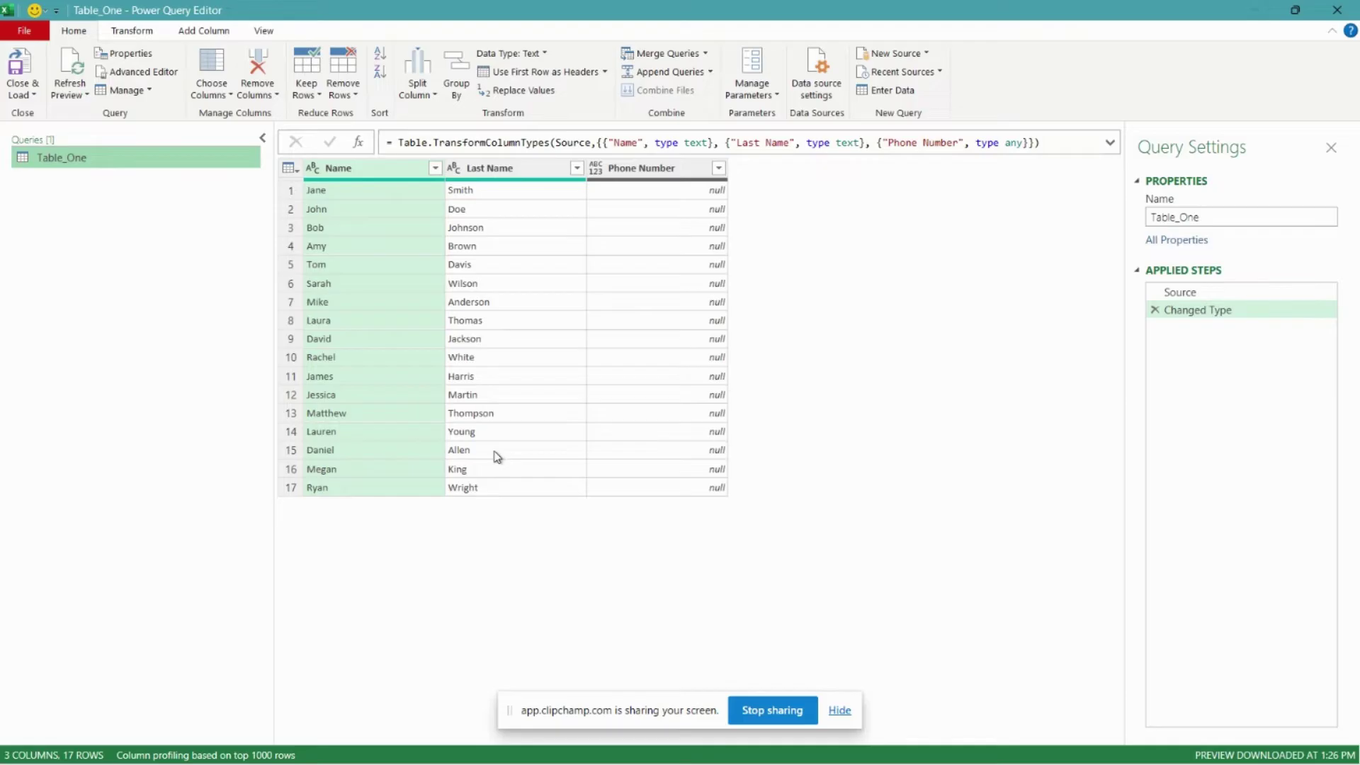
pyautogui.click(22, 95)
pyautogui.click(61, 112)
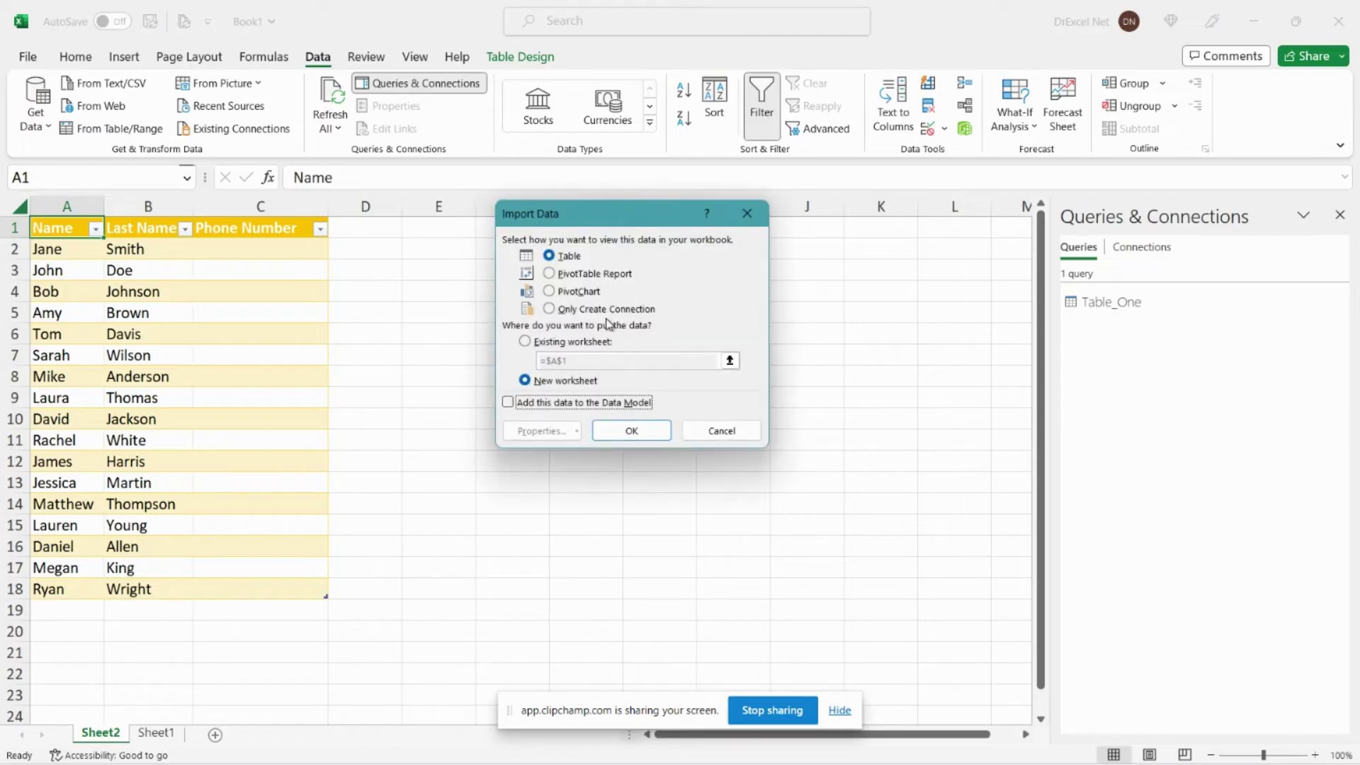
pyautogui.click(619, 311)
pyautogui.click(631, 429)
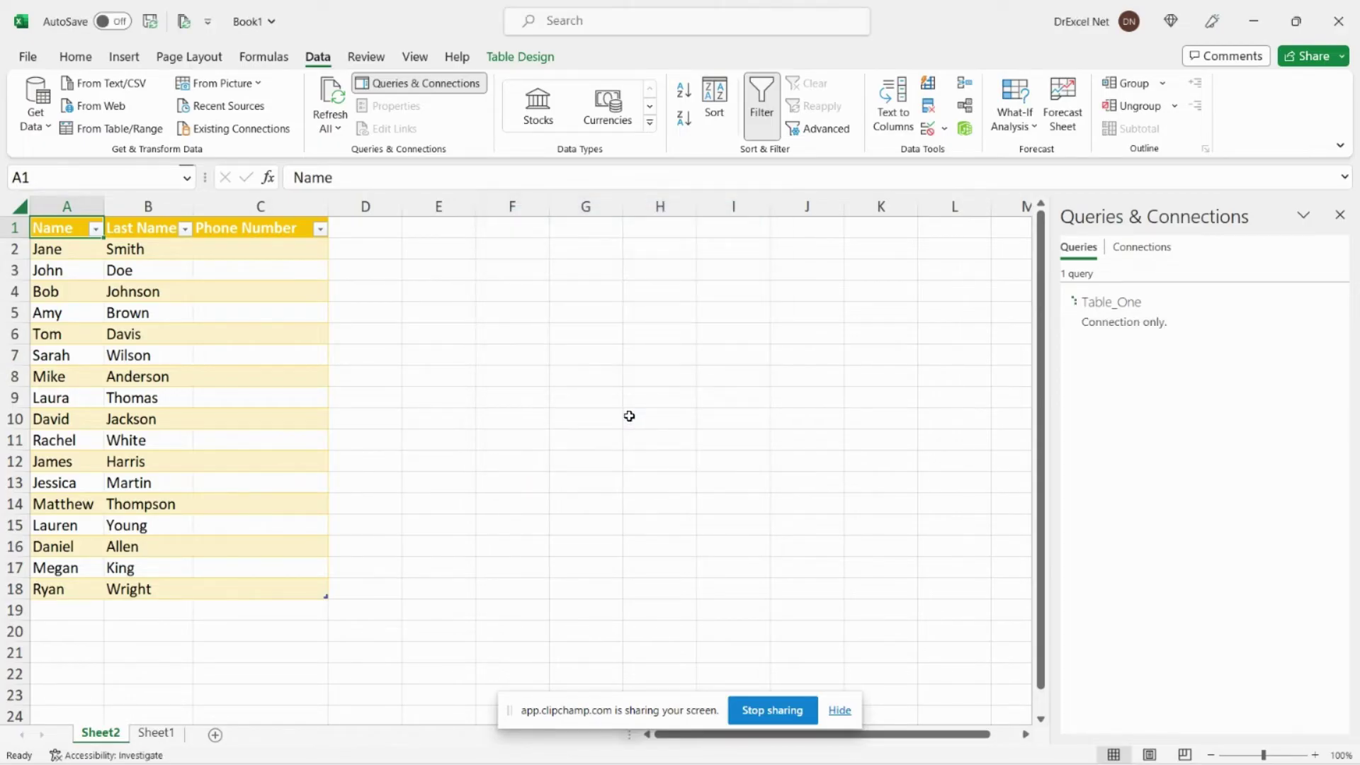
pyautogui.click(155, 732)
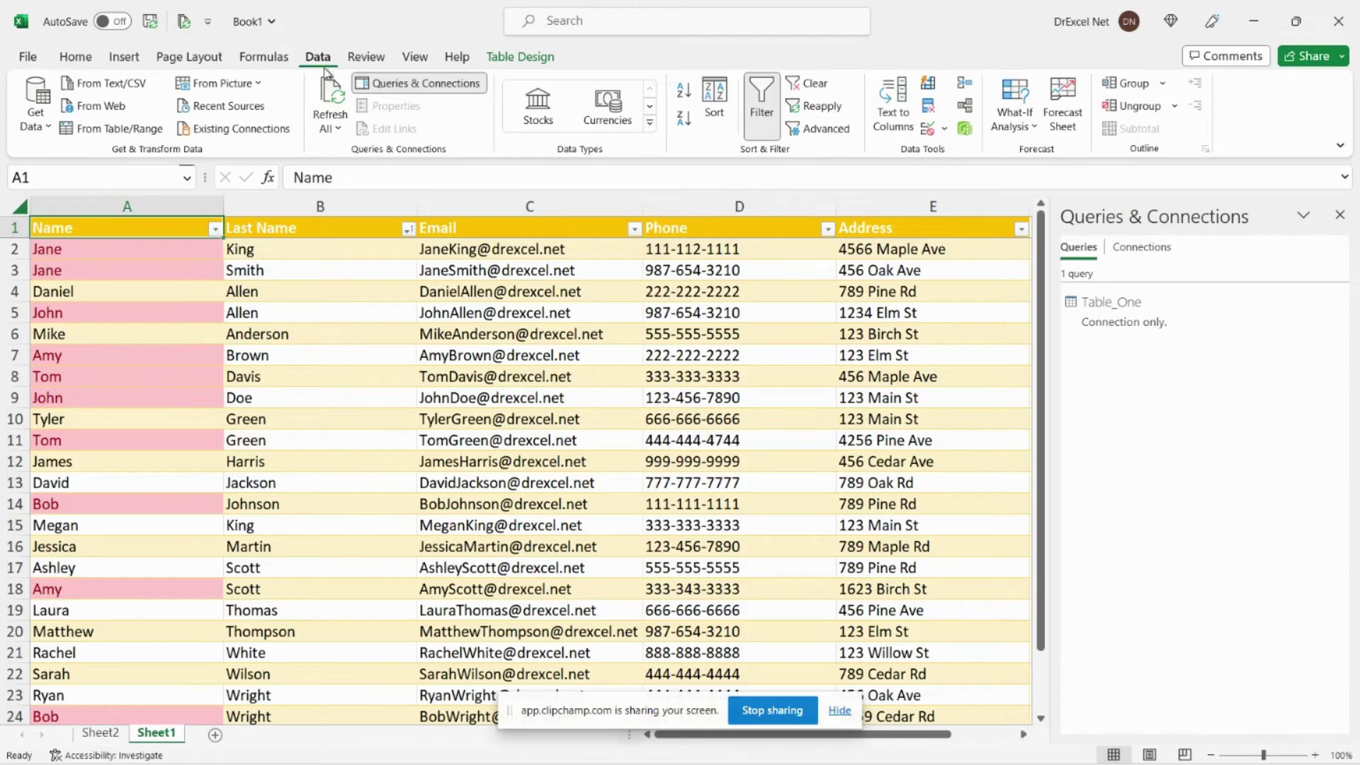
# Step: Create query Table_Two from Sheet1's contact table, then show Table_One's data
pyautogui.click(139, 133)
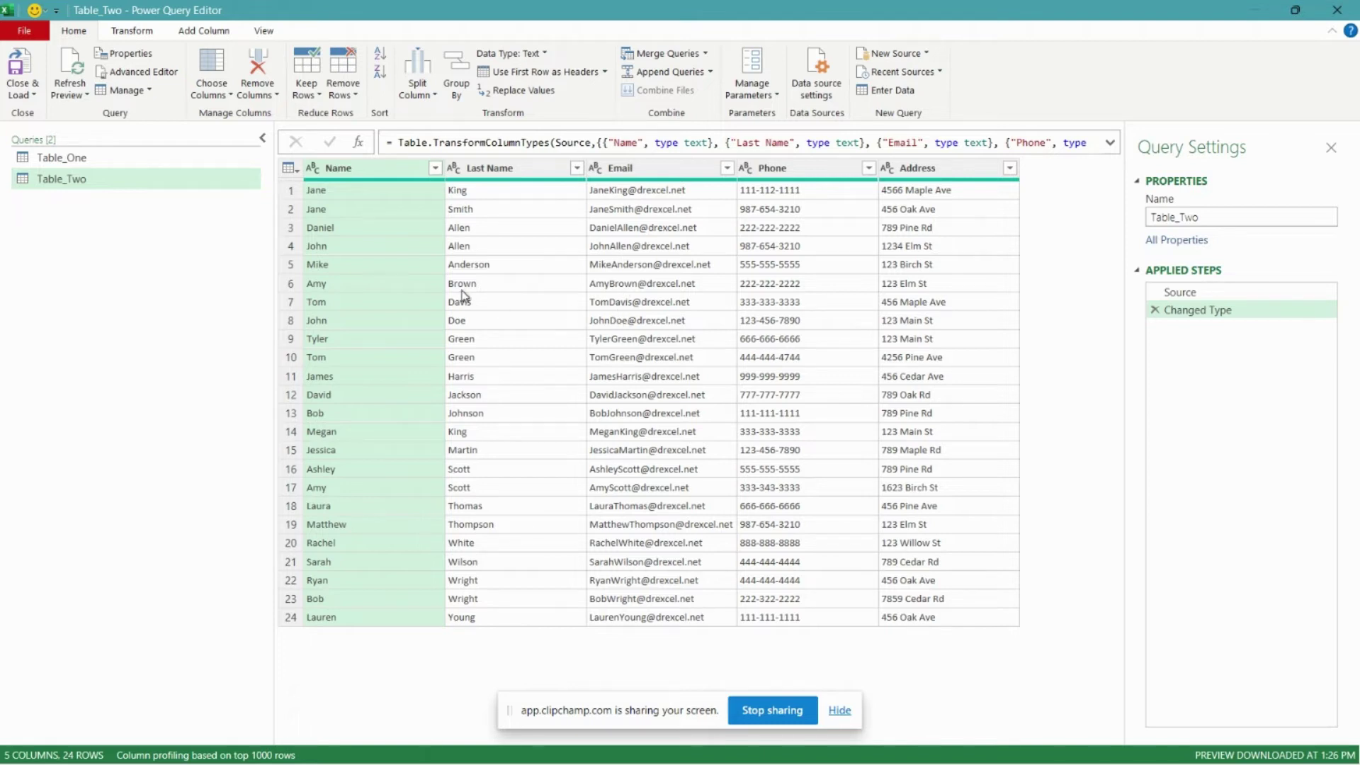
pyautogui.click(98, 162)
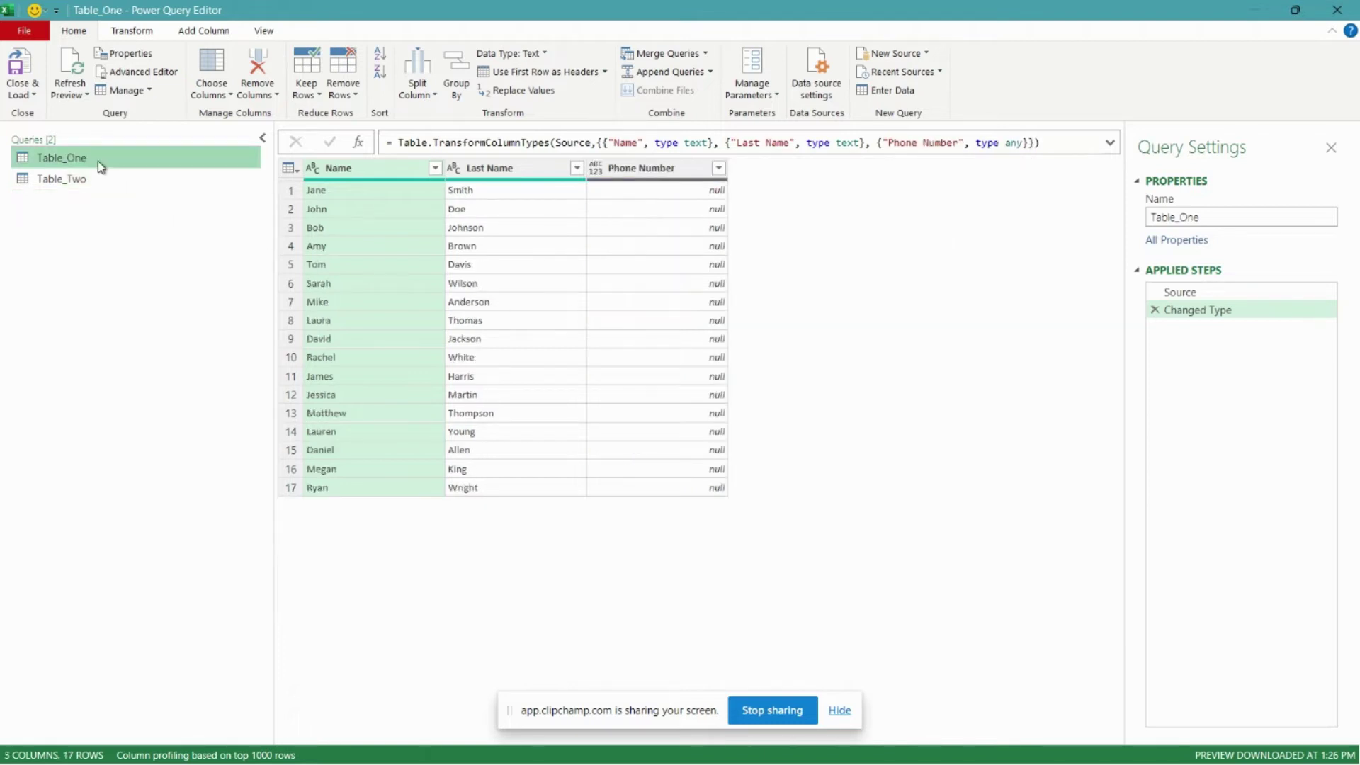
# Step: Left-outer merge Table_One with Table_Two, matching on both Name and Last Name
pyautogui.click(653, 54)
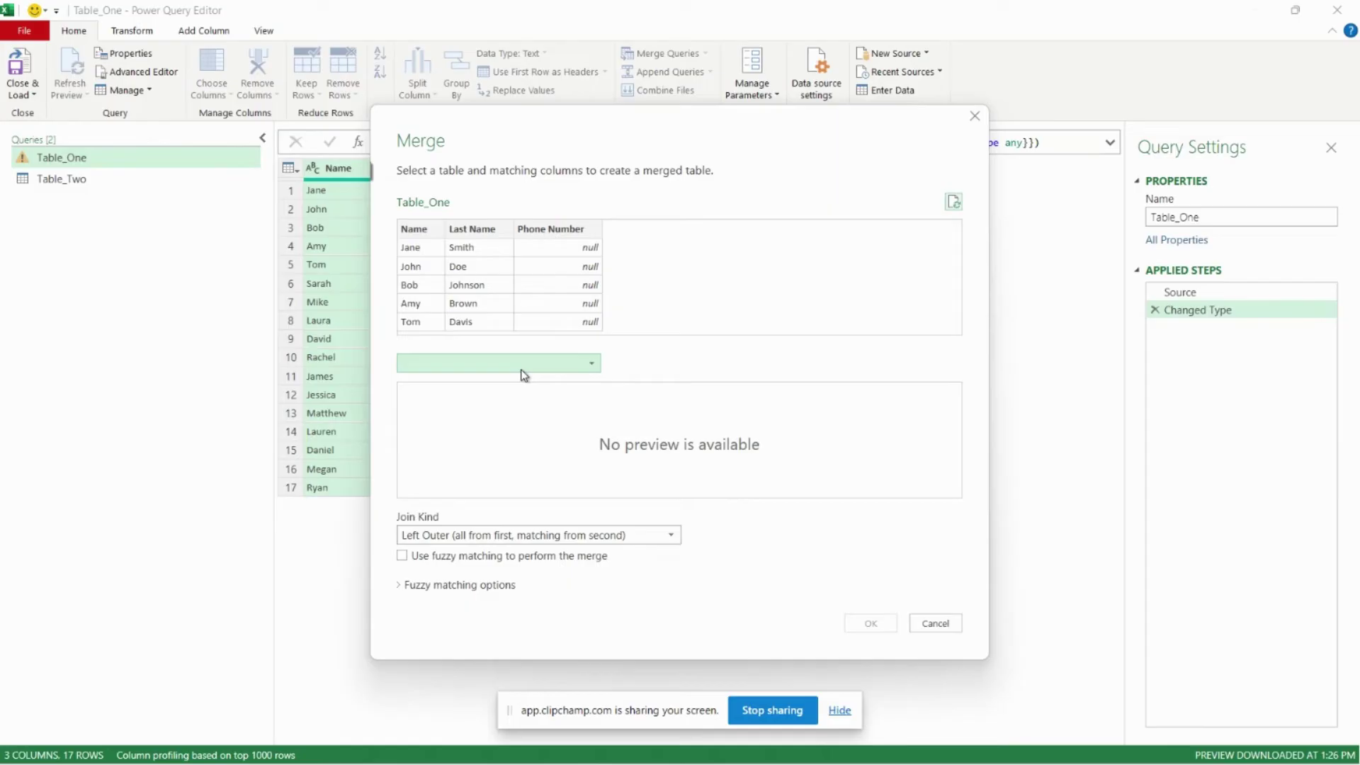
pyautogui.click(523, 367)
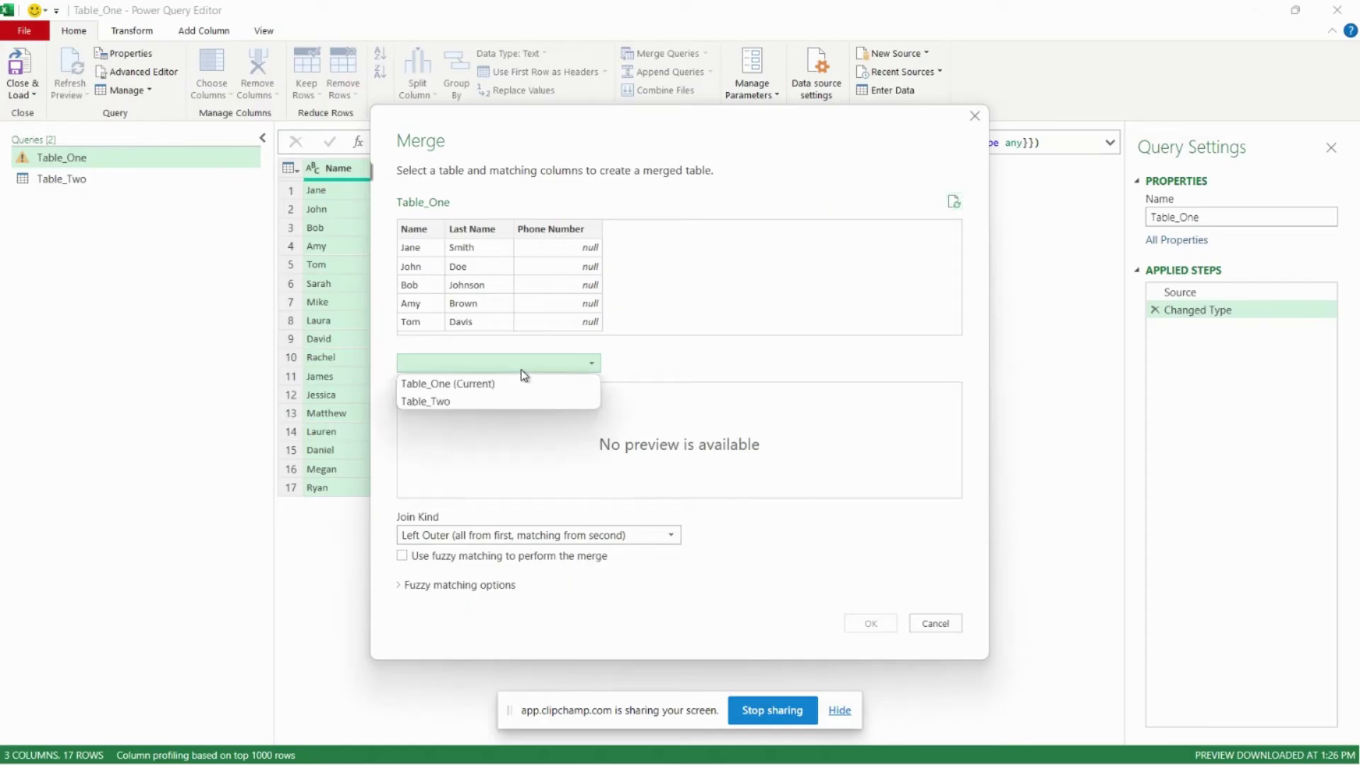
pyautogui.click(476, 404)
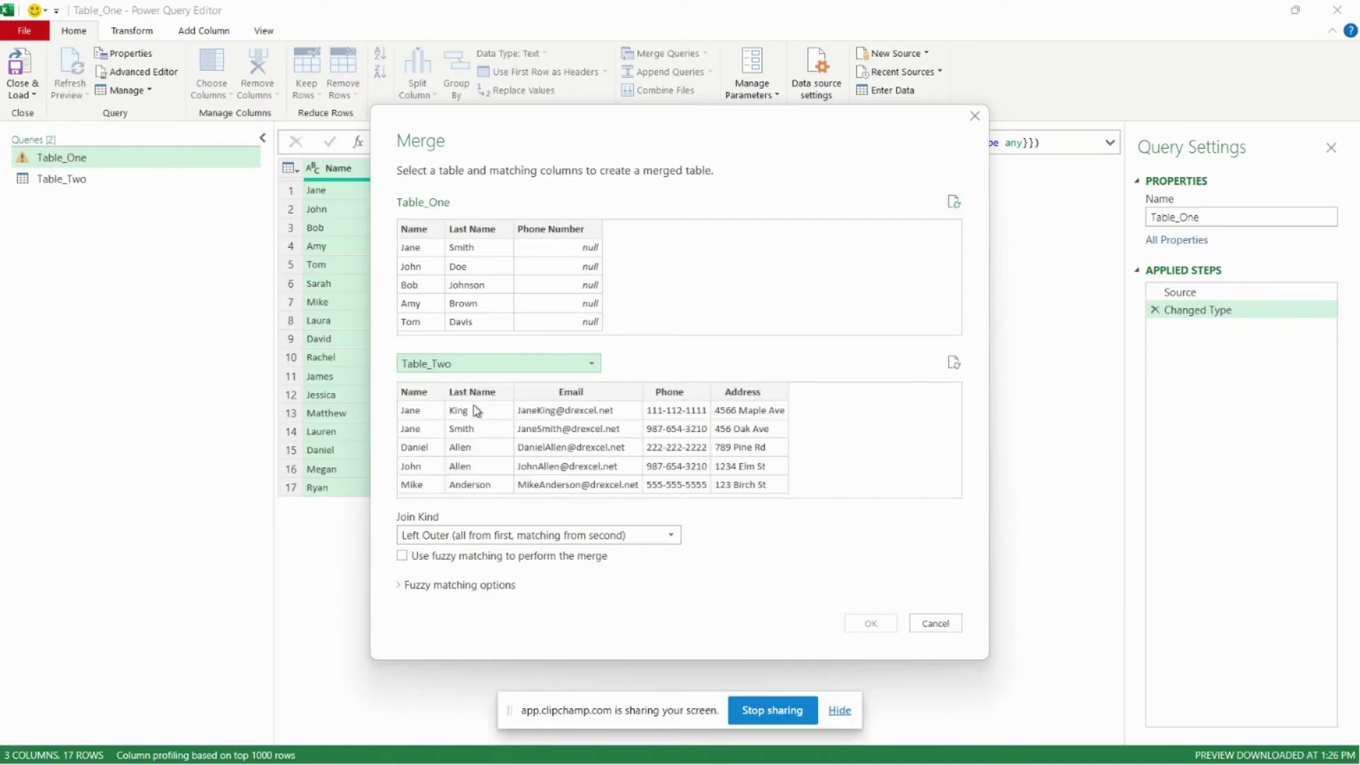
pyautogui.click(420, 228)
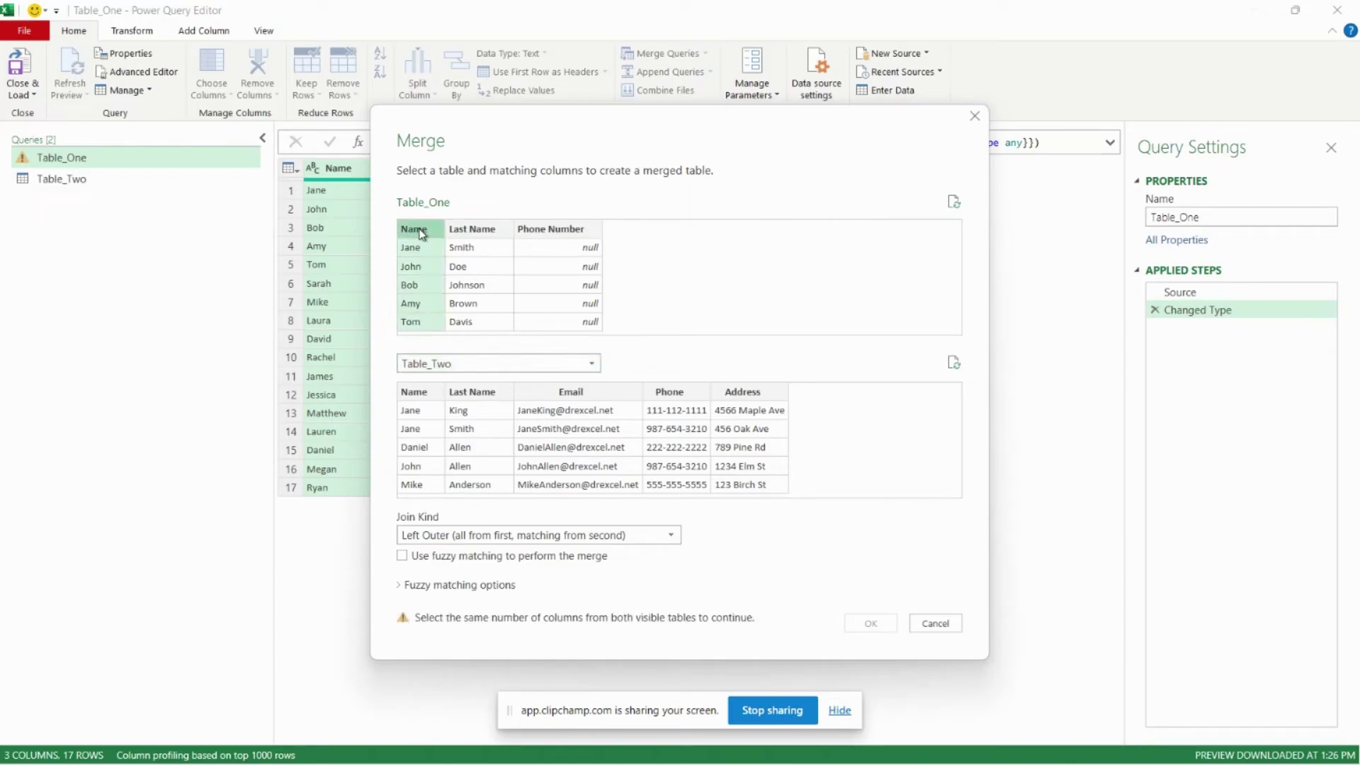
pyautogui.keyDown('ctrl'); pyautogui.click(487, 231); pyautogui.keyUp('ctrl')
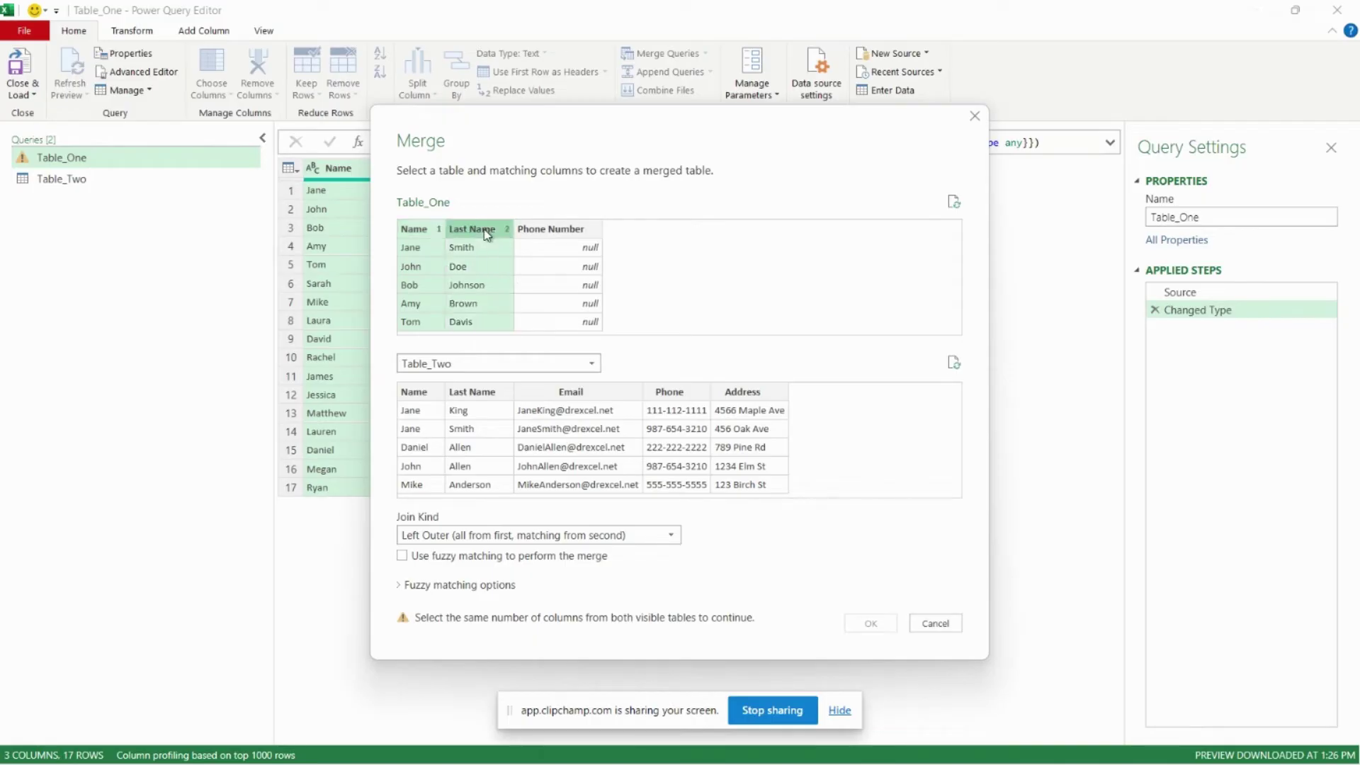
pyautogui.keyDown('ctrl'); pyautogui.click(437, 228); pyautogui.keyUp('ctrl')
pyautogui.keyDown('ctrl'); pyautogui.click(437, 228); pyautogui.keyUp('ctrl')
pyautogui.click(418, 394)
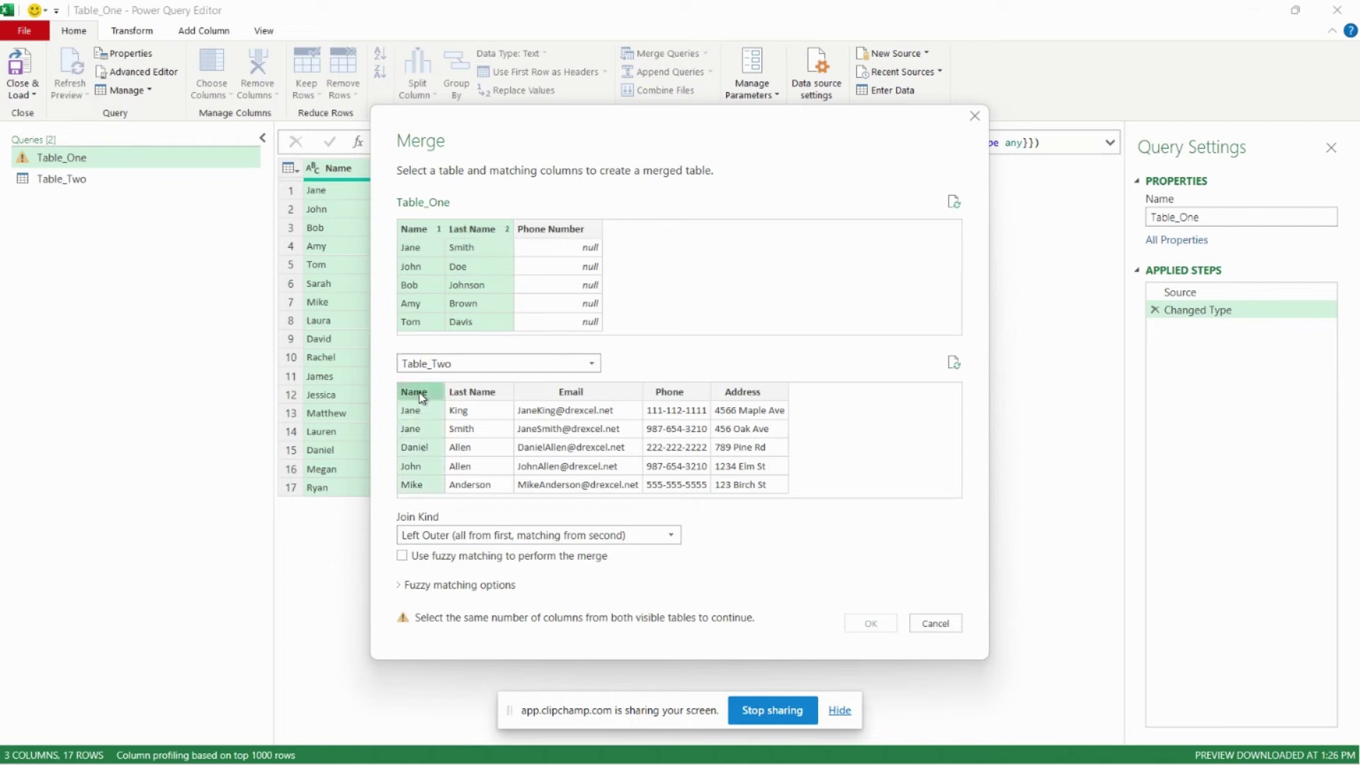
pyautogui.keyDown('ctrl'); pyautogui.click(493, 393); pyautogui.keyUp('ctrl')
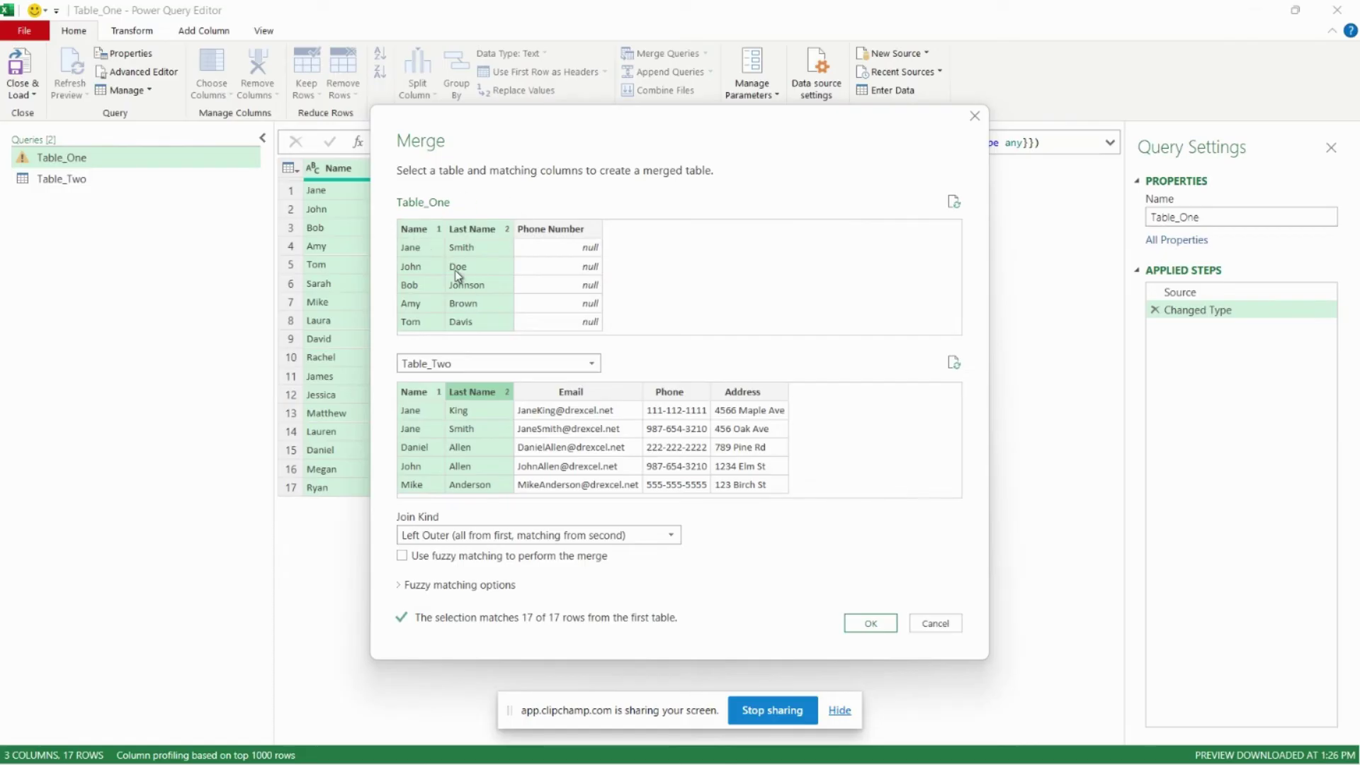
pyautogui.click(883, 625)
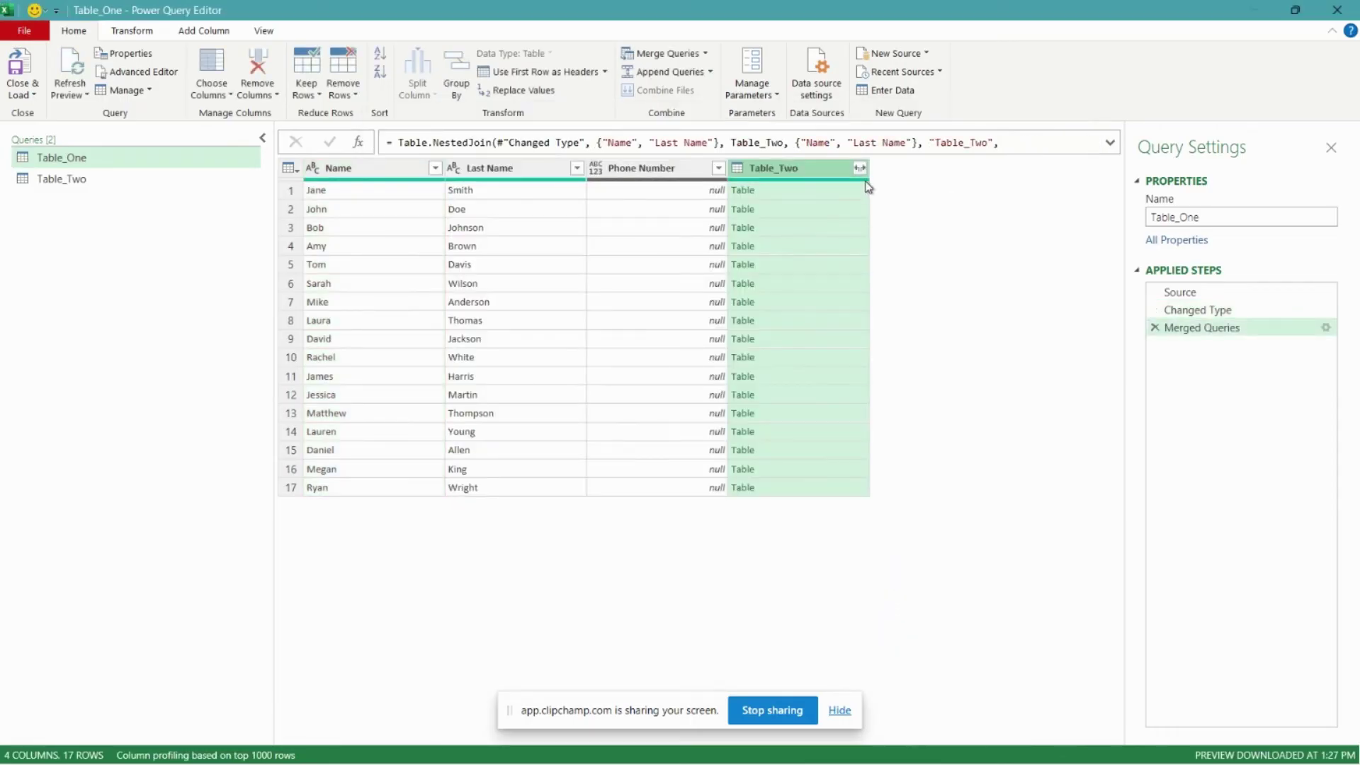
# Step: Expand only Table_Two's Phone column into Table_One, then close and load to Excel
pyautogui.click(860, 169)
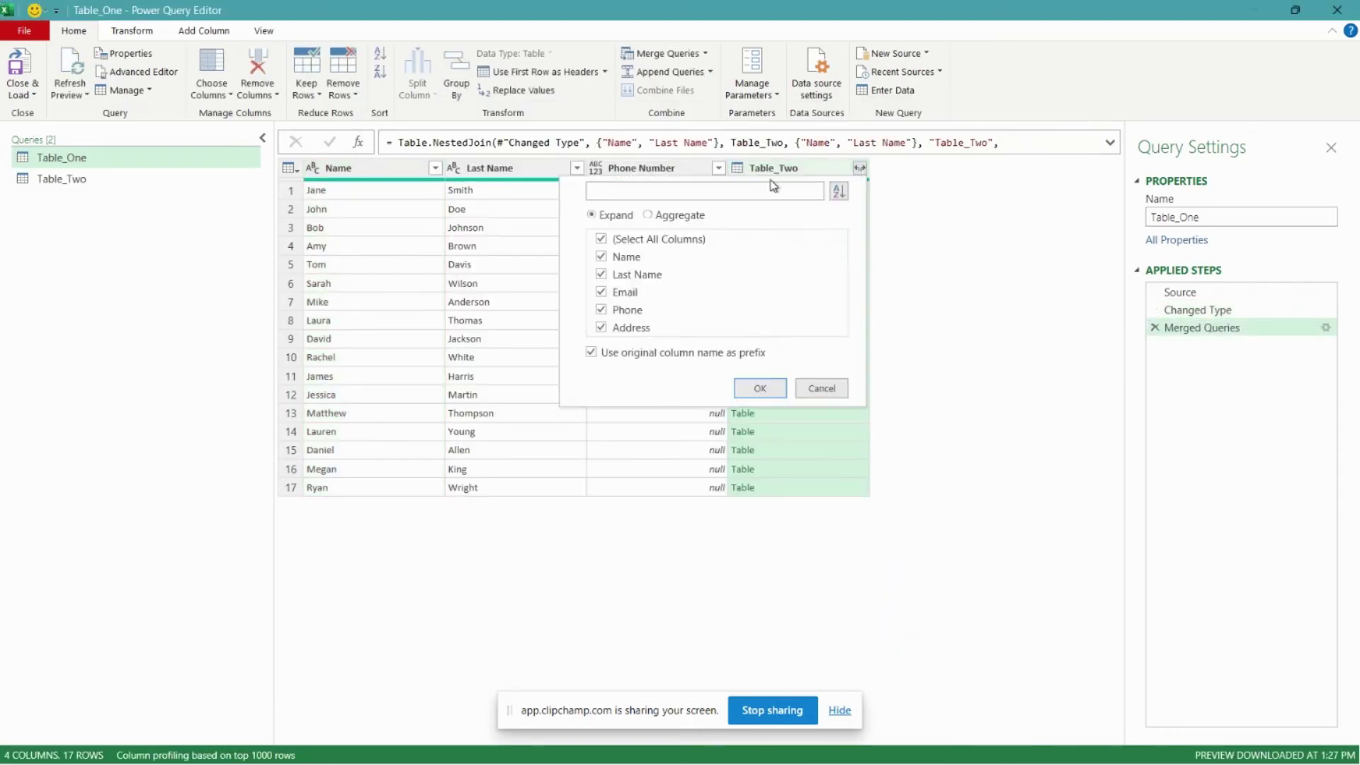
pyautogui.click(642, 239)
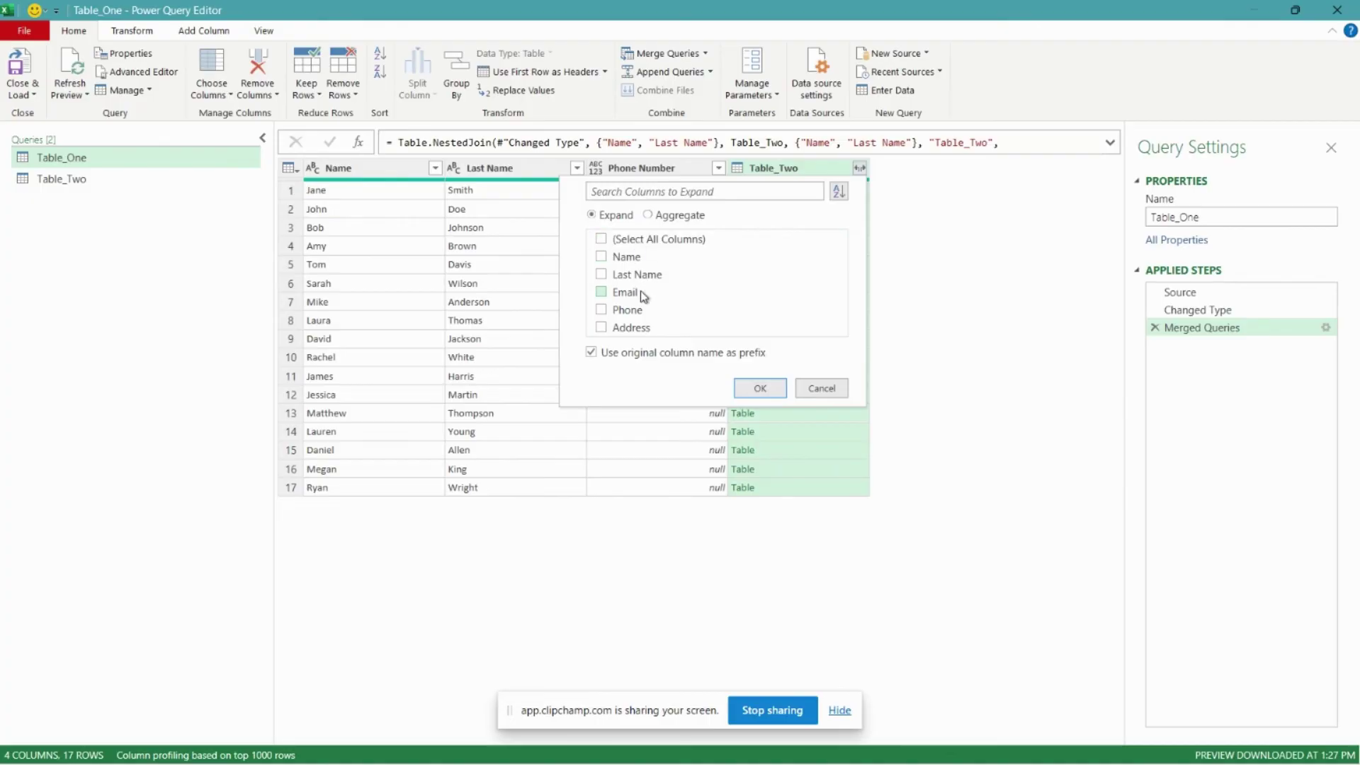
pyautogui.click(624, 317)
pyautogui.click(776, 388)
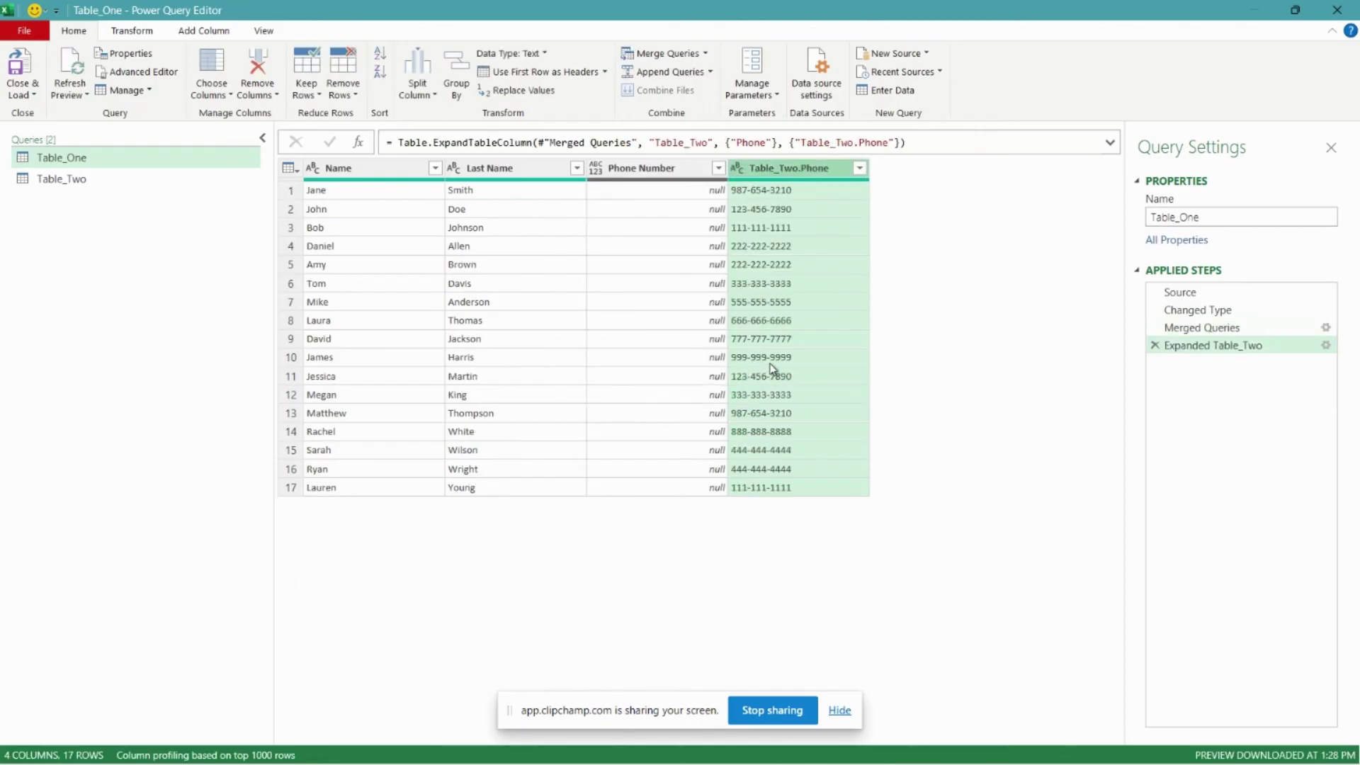
pyautogui.click(21, 92)
pyautogui.click(60, 113)
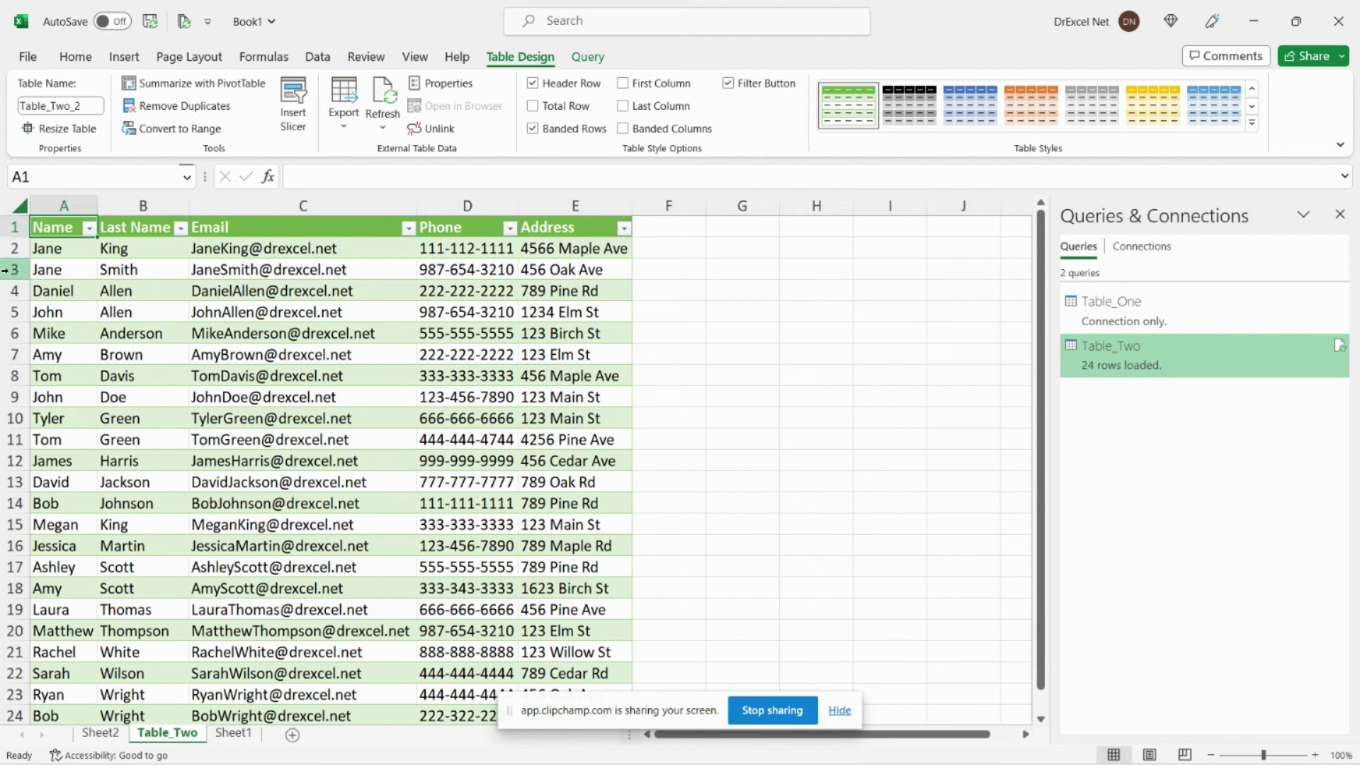
pyautogui.click(6, 269)
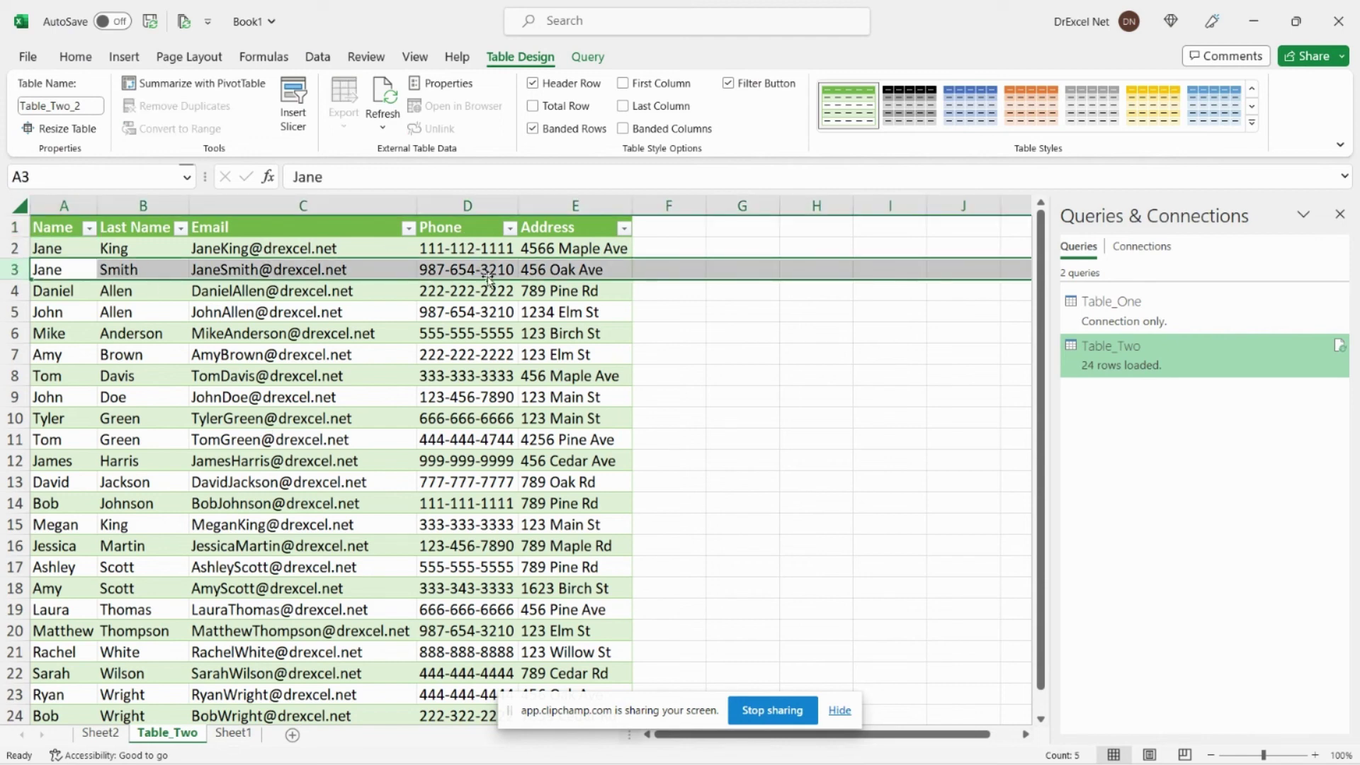